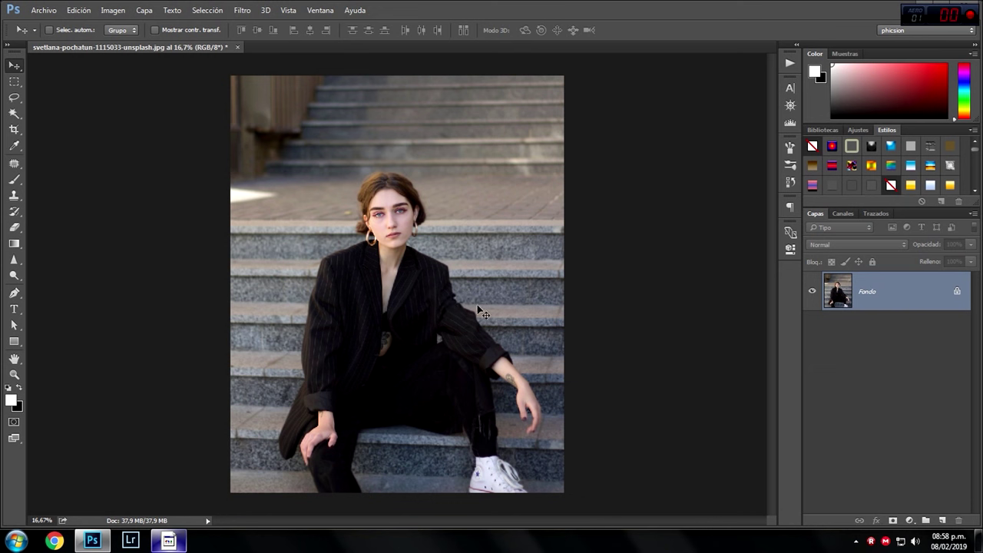
# - Duplicate the Fondo layer as Capa 1 and open Filtro de Camera Raw on the copy
pyautogui.hotkey('ctrl', 'j')
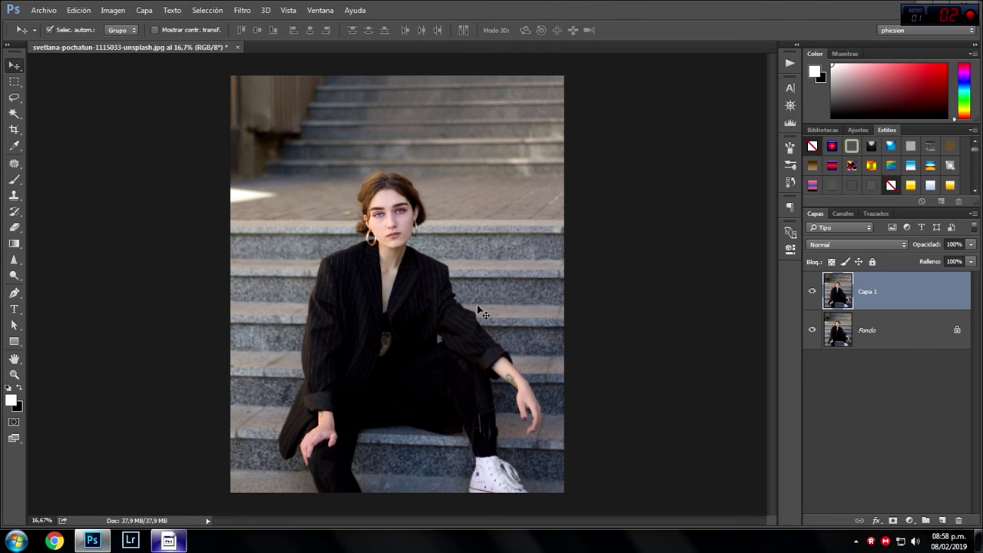
pyautogui.click(246, 12)
pyautogui.click(292, 83)
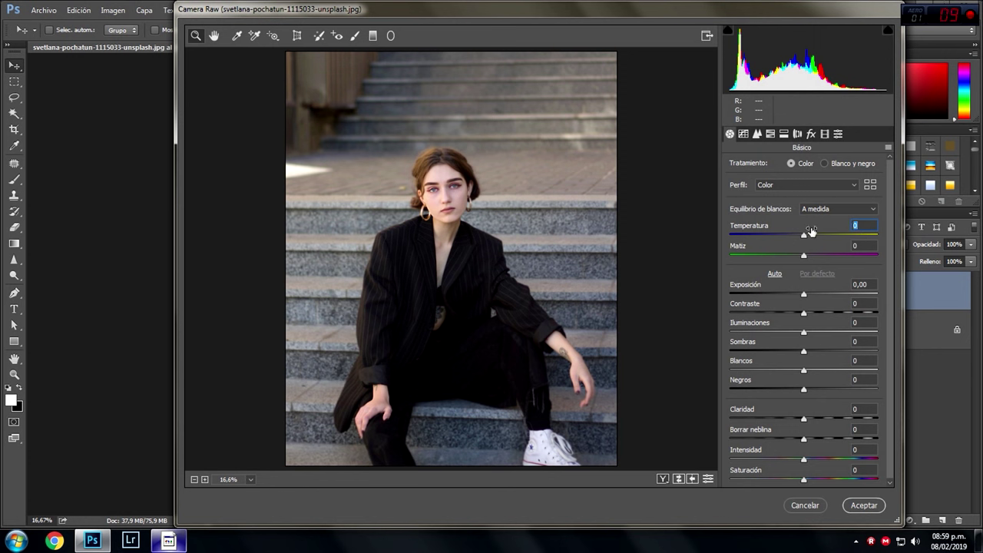
# - In Básico set temperature +3, exposure -0,70, contrast +32 and highlights -8
pyautogui.moveTo(811, 231); pyautogui.dragTo(812, 230)
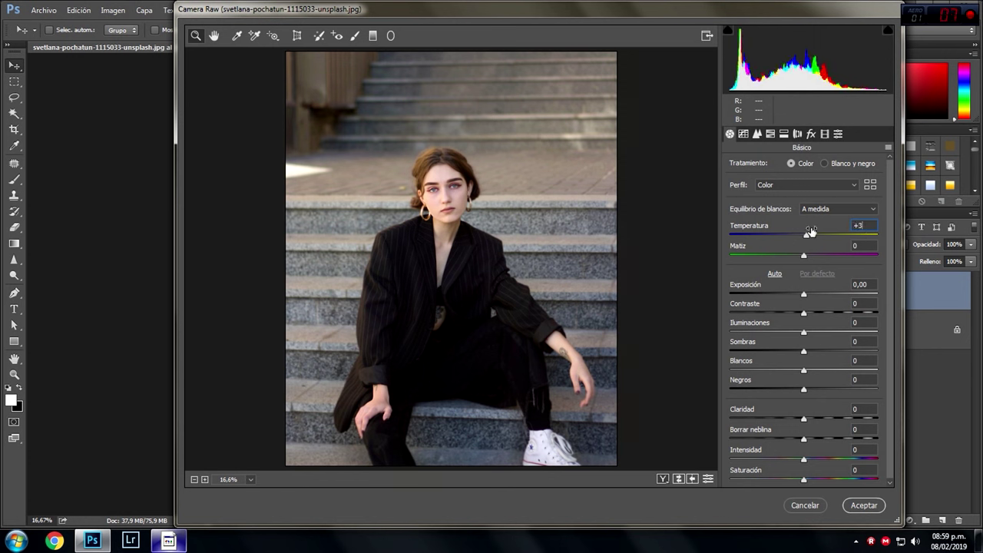
pyautogui.click(806, 291)
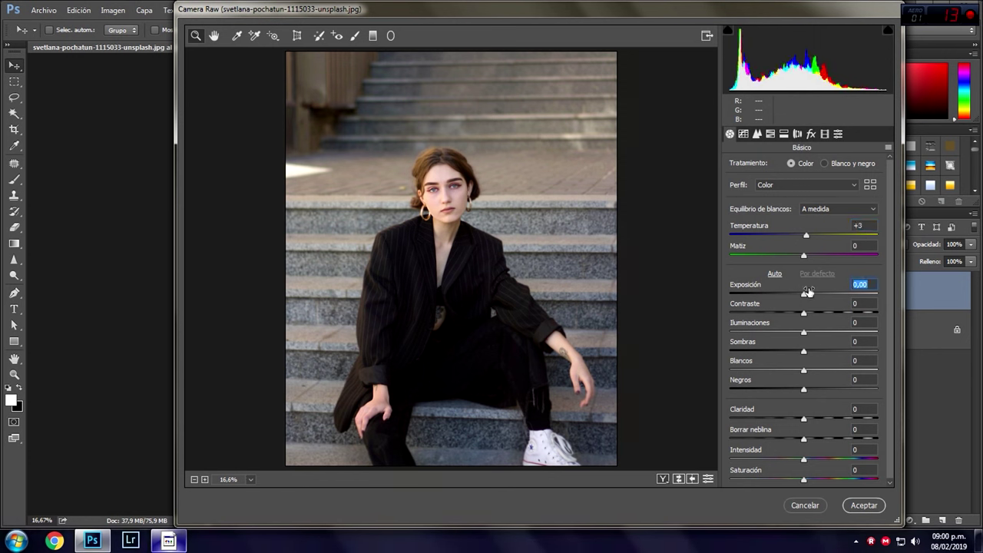
pyautogui.write('-0,70')
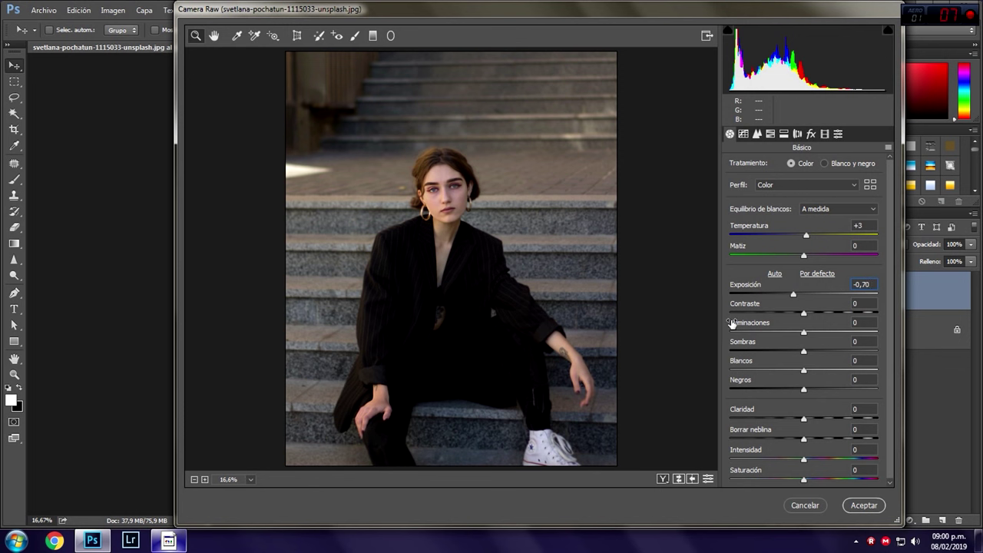
pyautogui.click(862, 302)
pyautogui.write('32')
pyautogui.press('Return')
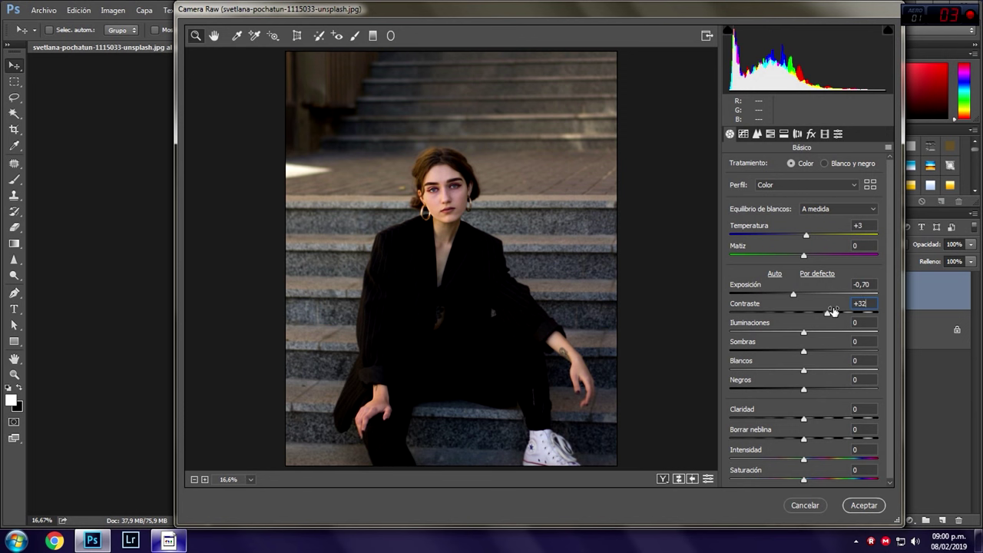
pyautogui.press('Tab')
pyautogui.write('-8')
pyautogui.press('Tab')
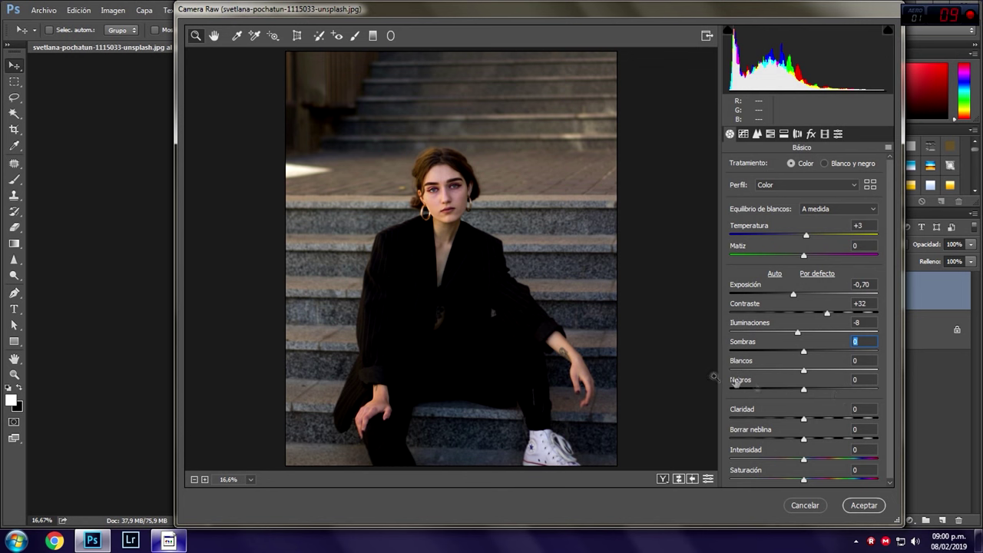
# - Set shadows +25, blacks +18 and clarity +18 in the Básico panel
pyautogui.click(743, 134)
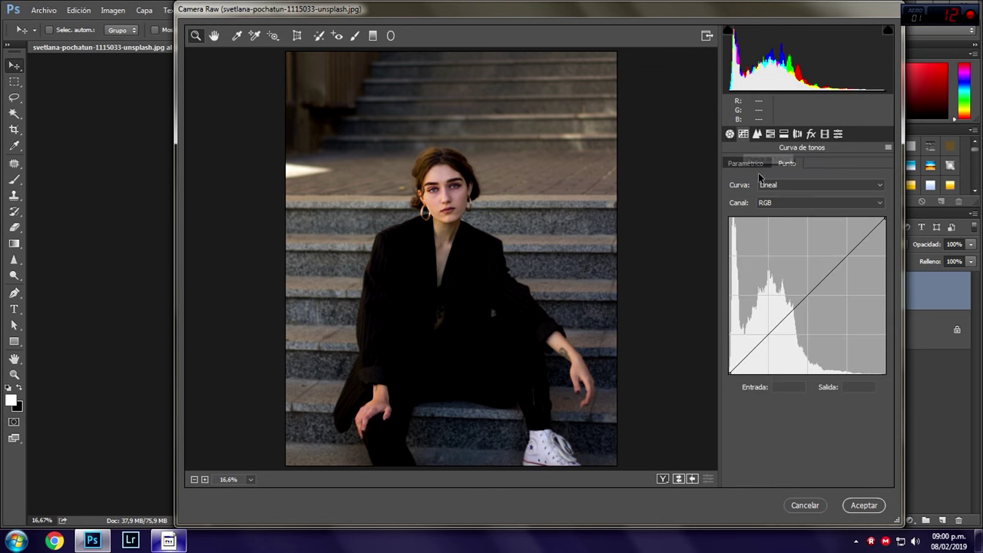
pyautogui.click(729, 133)
pyautogui.click(860, 340)
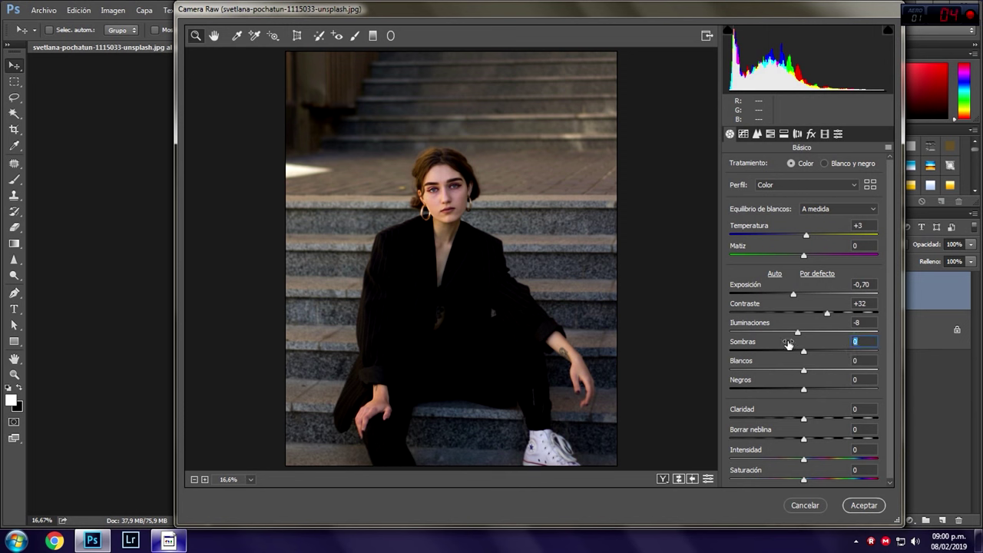
pyautogui.write('+25')
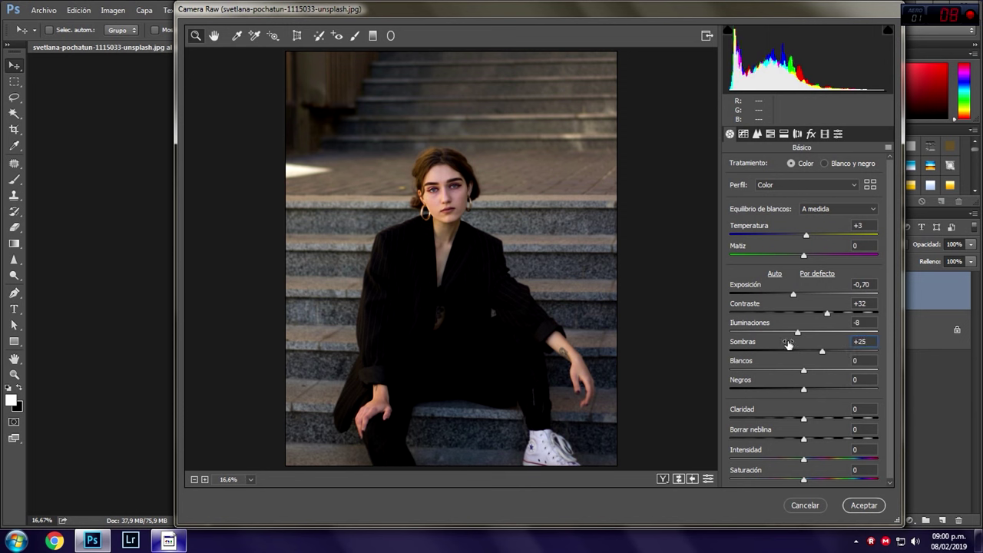
pyautogui.click(872, 378)
pyautogui.write('+18')
pyautogui.press('Tab')
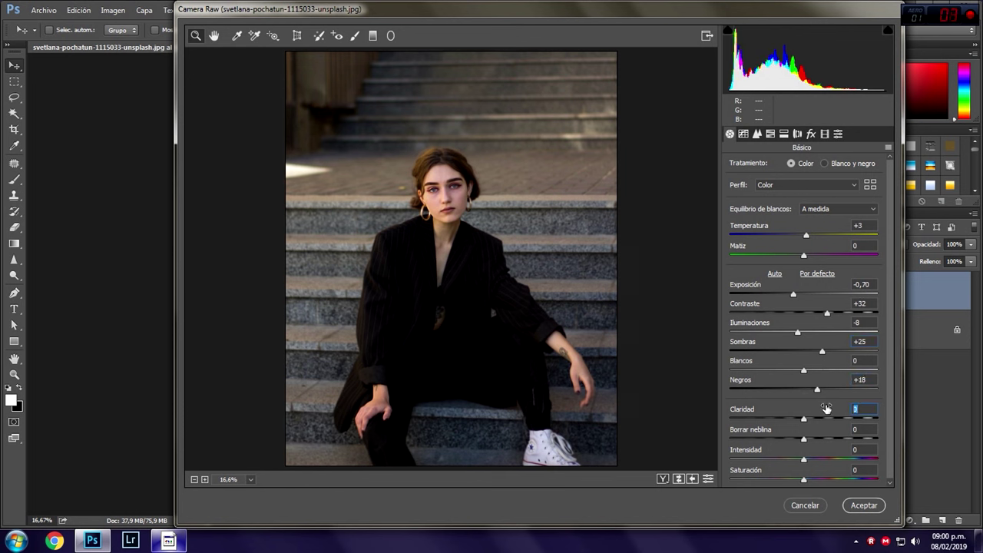
pyautogui.write('+18')
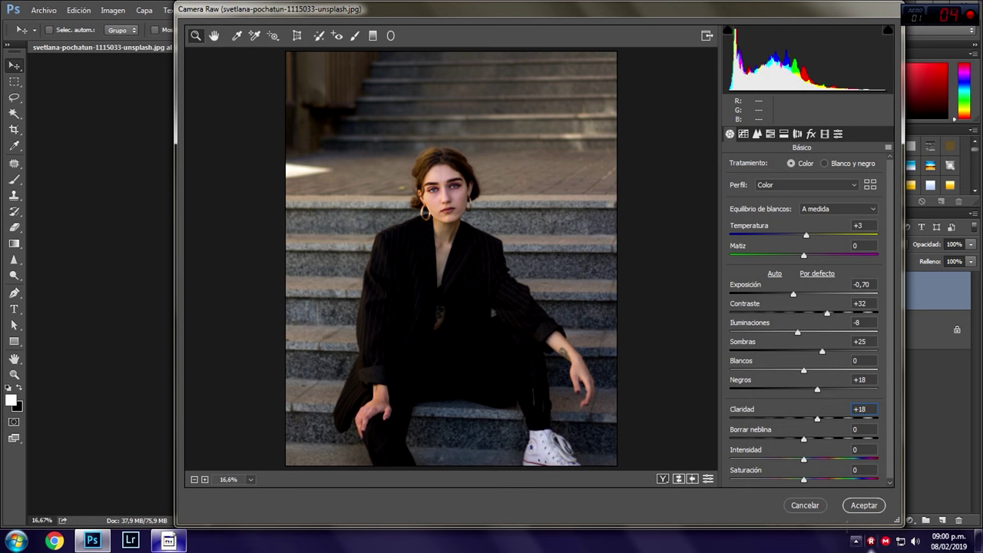
# - Set vibrance +22 and saturation -17, check a before/after view, then go to Curva de tonos
pyautogui.click(864, 449)
pyautogui.write('+22')
pyautogui.press('Tab')
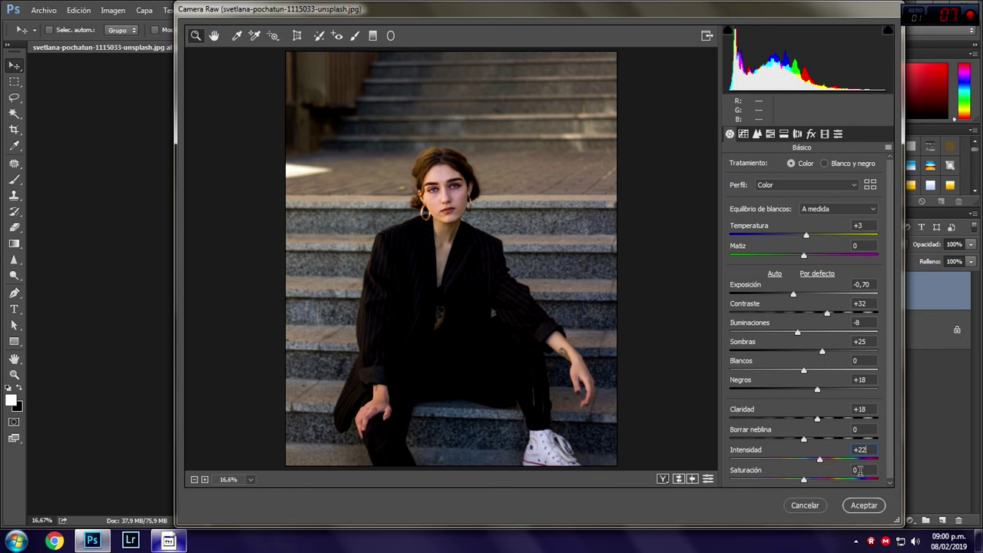
pyautogui.write('-17')
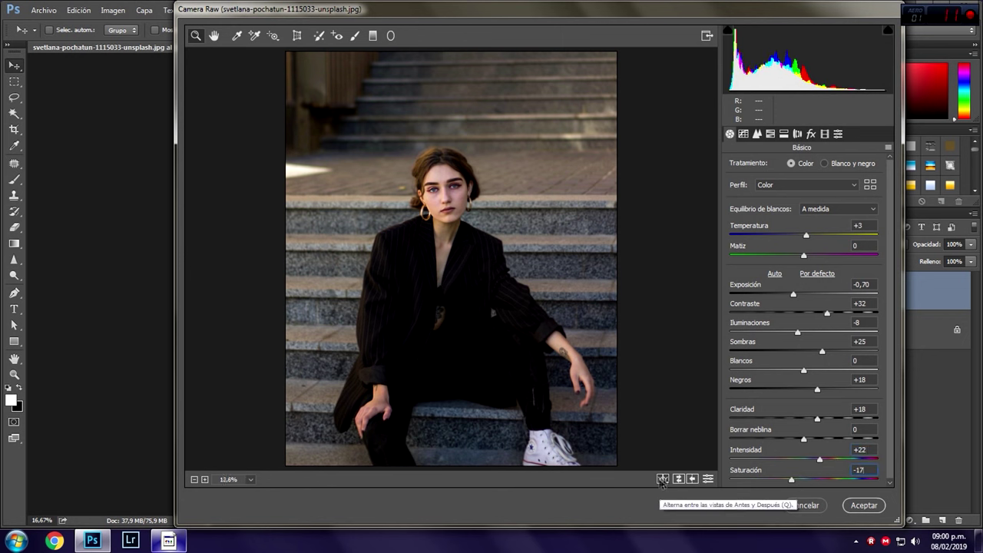
pyautogui.click(661, 479)
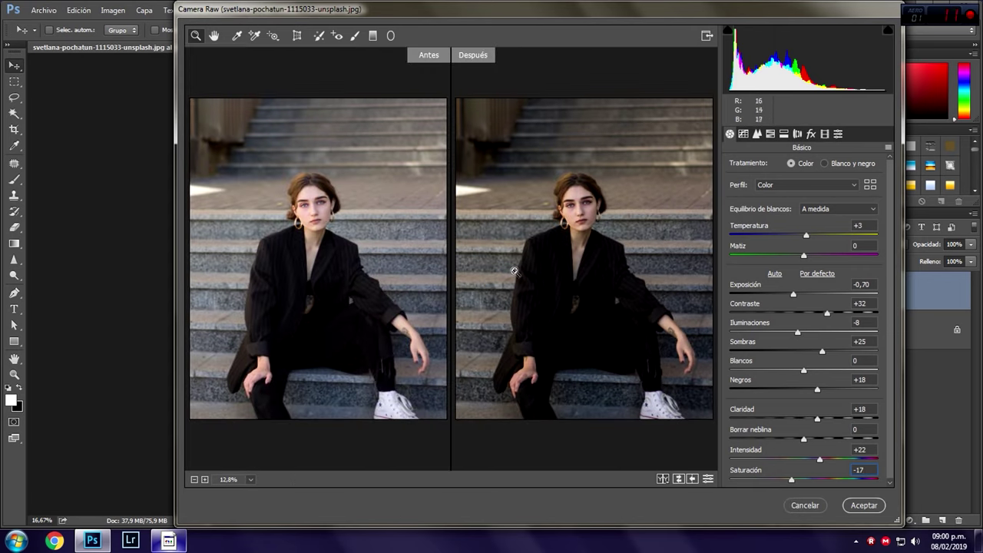
pyautogui.click(663, 480)
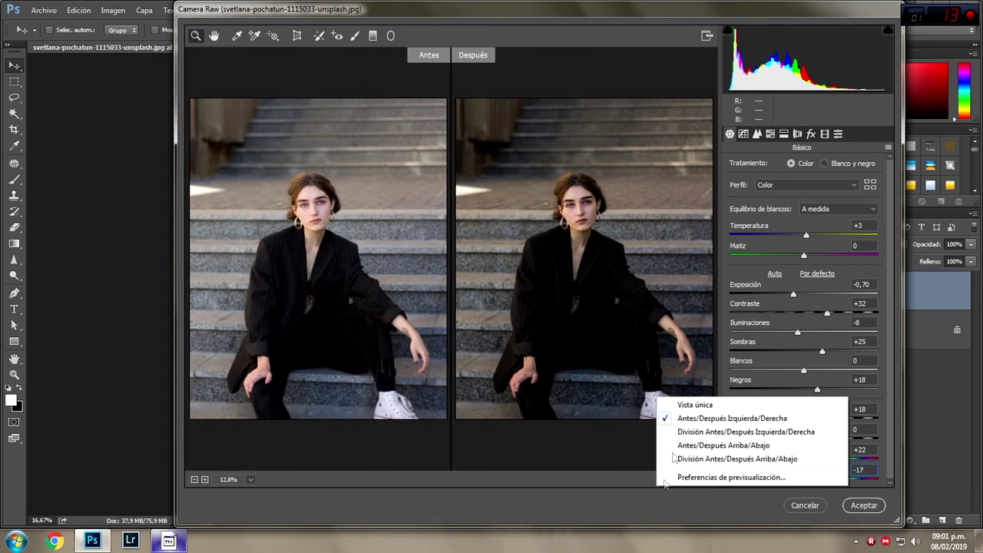
pyautogui.click(691, 405)
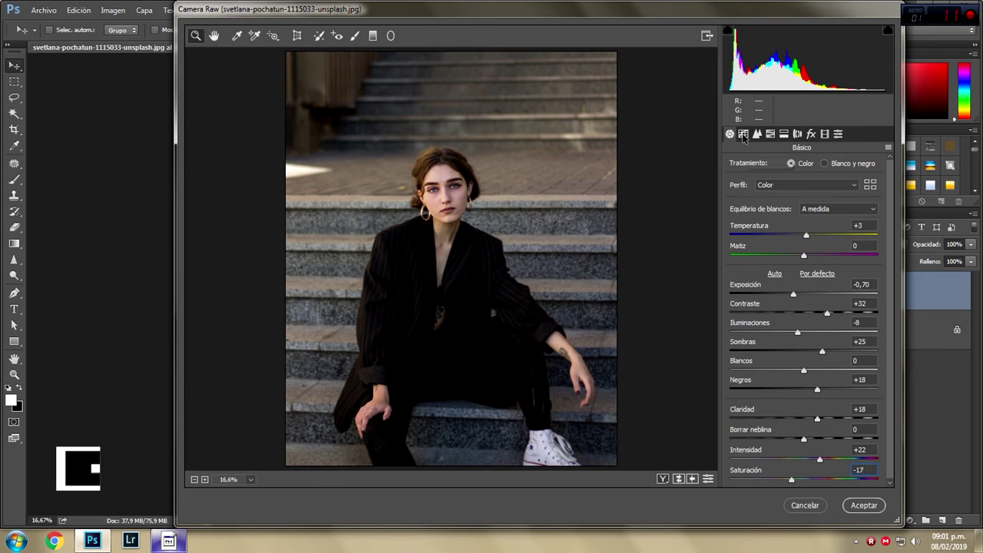
pyautogui.click(743, 135)
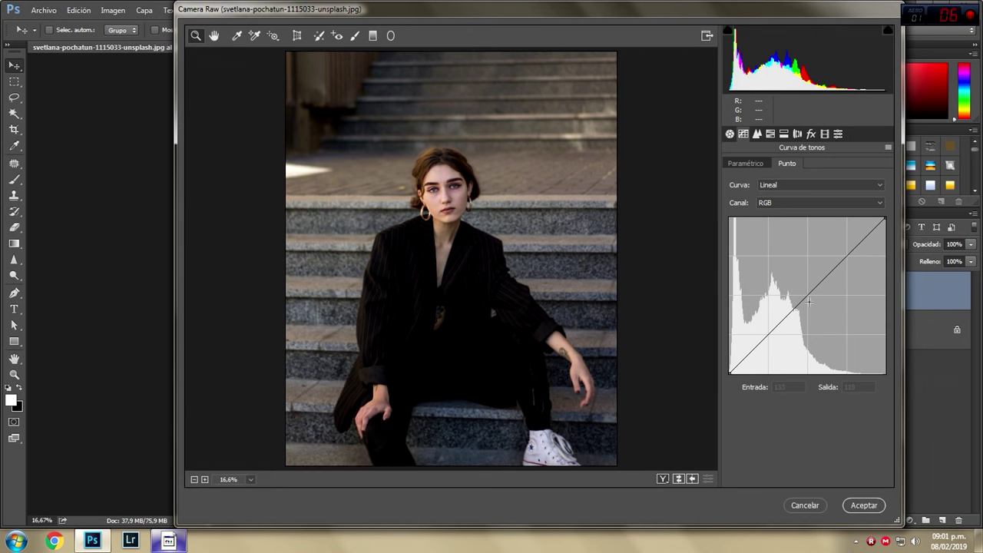
# - Add three points to the RGB point curve and lift its black point to output 20
pyautogui.click(777, 204)
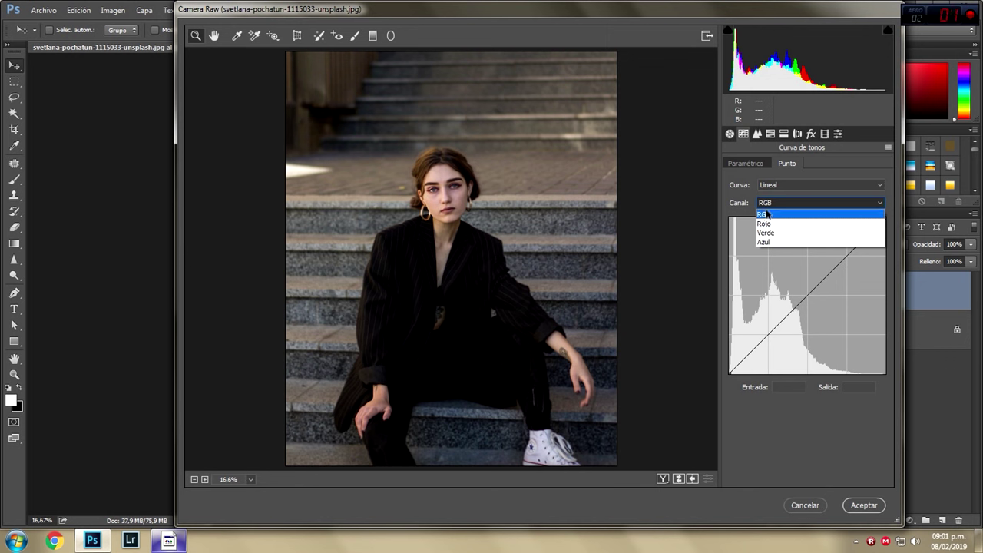
pyautogui.click(770, 213)
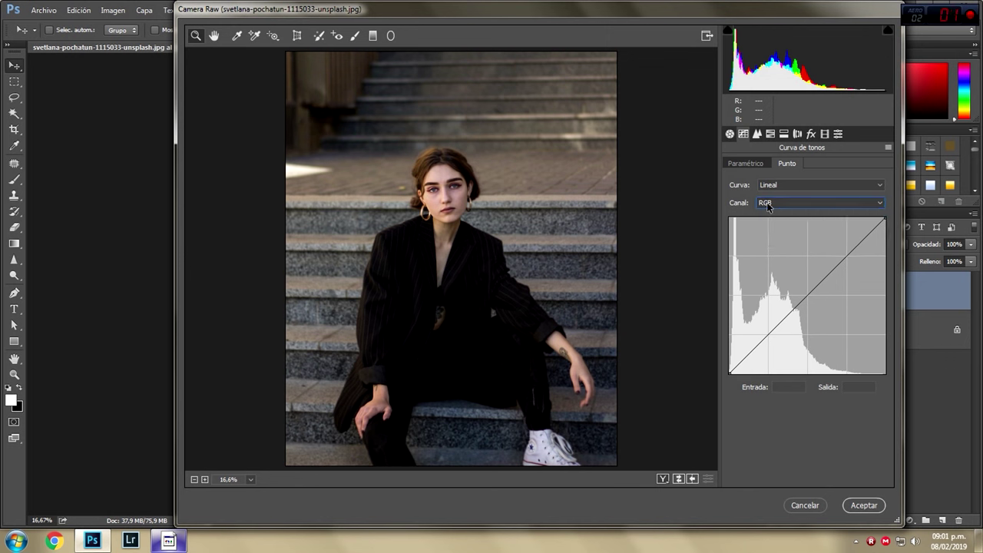
pyautogui.click(806, 295)
pyautogui.click(848, 256)
pyautogui.click(765, 334)
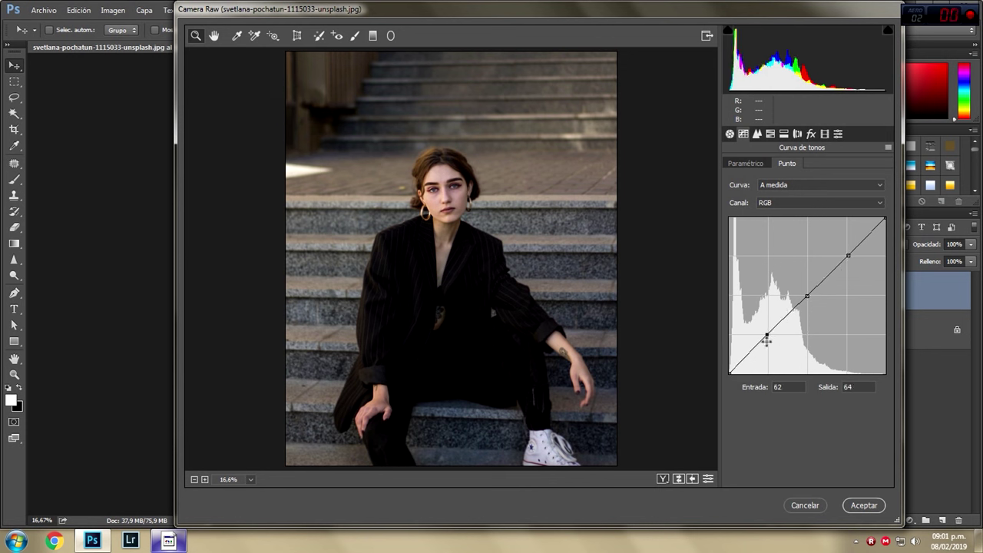
pyautogui.moveTo(727, 374); pyautogui.dragTo(728, 359)
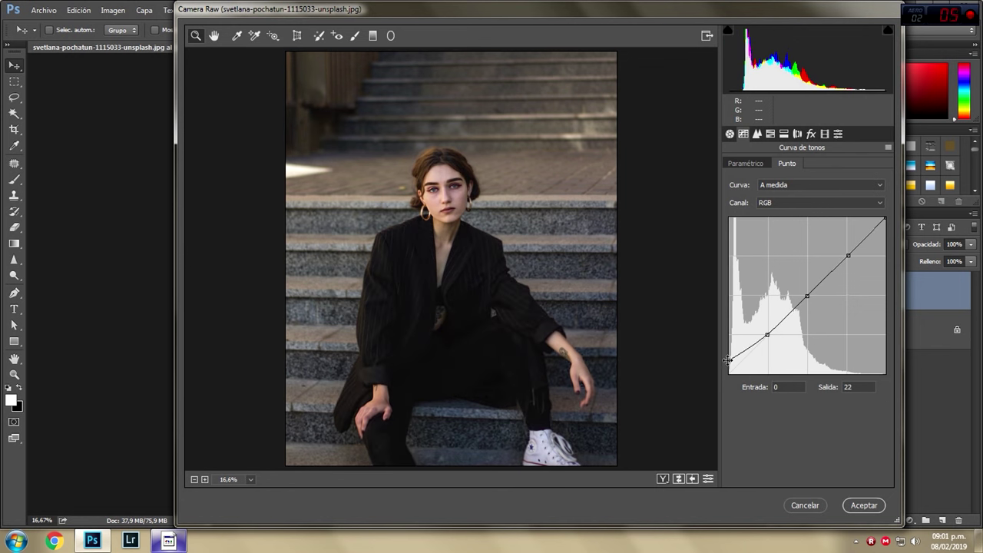
pyautogui.moveTo(727, 360); pyautogui.dragTo(727, 360)
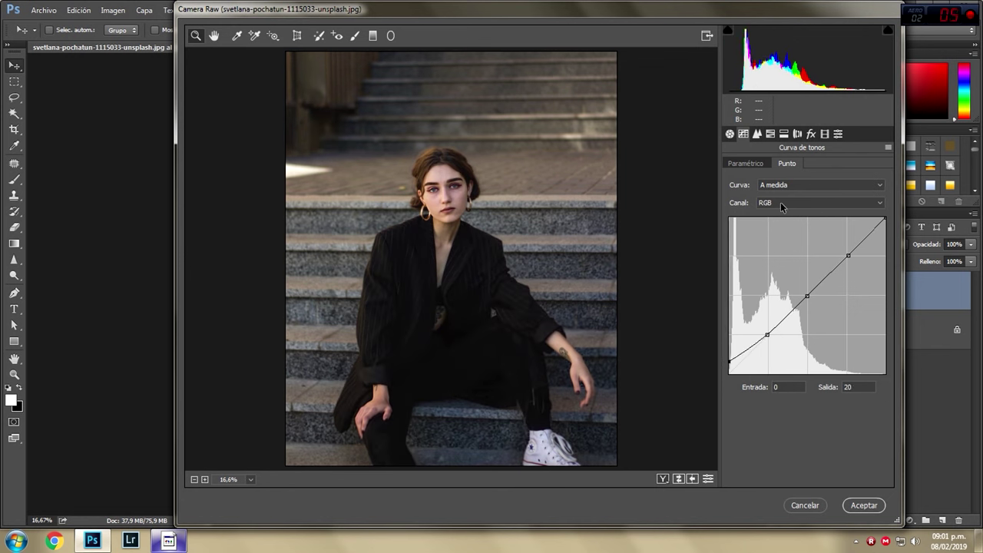
pyautogui.click(780, 202)
pyautogui.click(782, 242)
# - Add three points to the Azul curve and pull its shadow point to input 51, output 29
pyautogui.click(806, 296)
pyautogui.click(845, 258)
pyautogui.click(767, 335)
pyautogui.moveTo(805, 297); pyautogui.dragTo(798, 295)
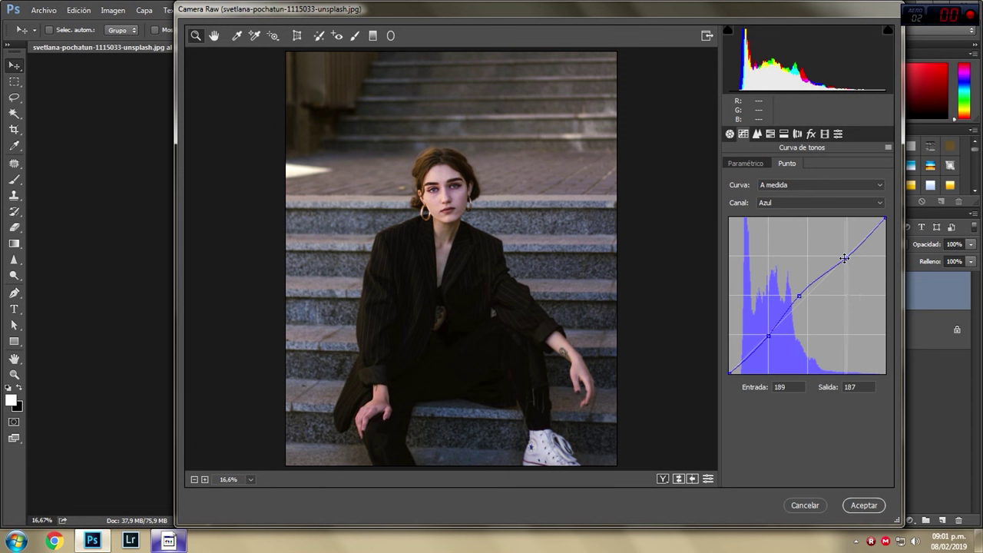
pyautogui.moveTo(845, 258); pyautogui.dragTo(847, 258)
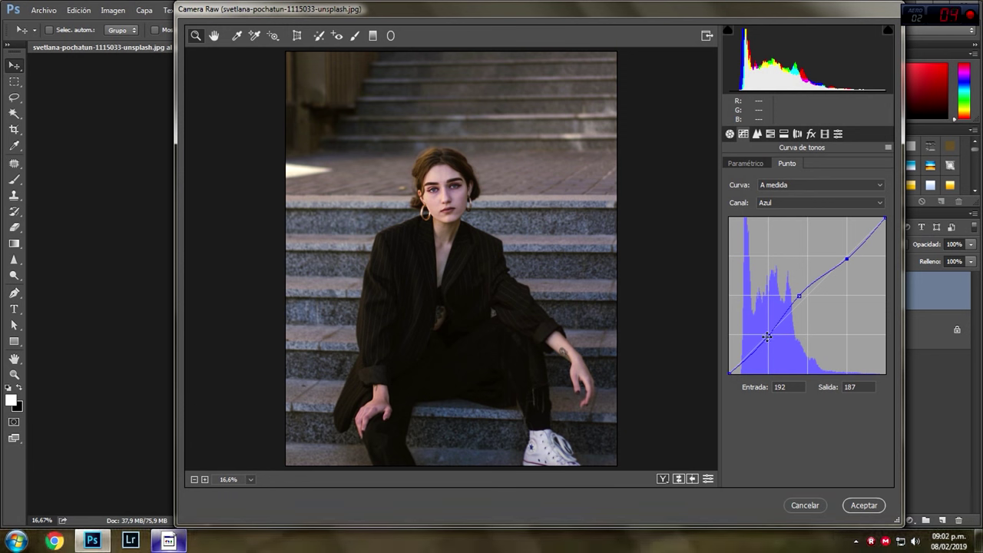
pyautogui.moveTo(765, 337); pyautogui.dragTo(759, 354)
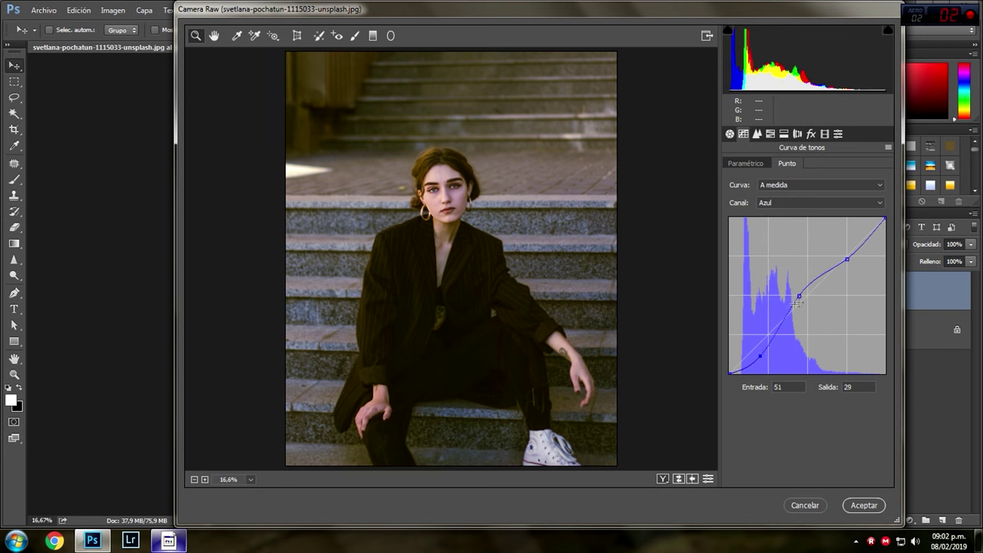
# - On the Verde curve add points and lower them slightly, shadow point to input 60, output 52
pyautogui.click(791, 203)
pyautogui.click(790, 229)
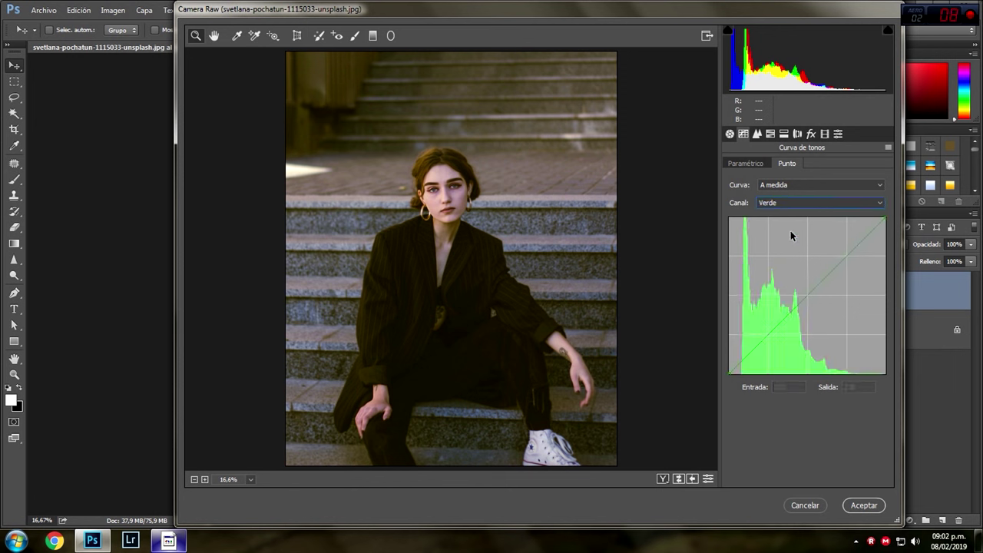
pyautogui.click(806, 296)
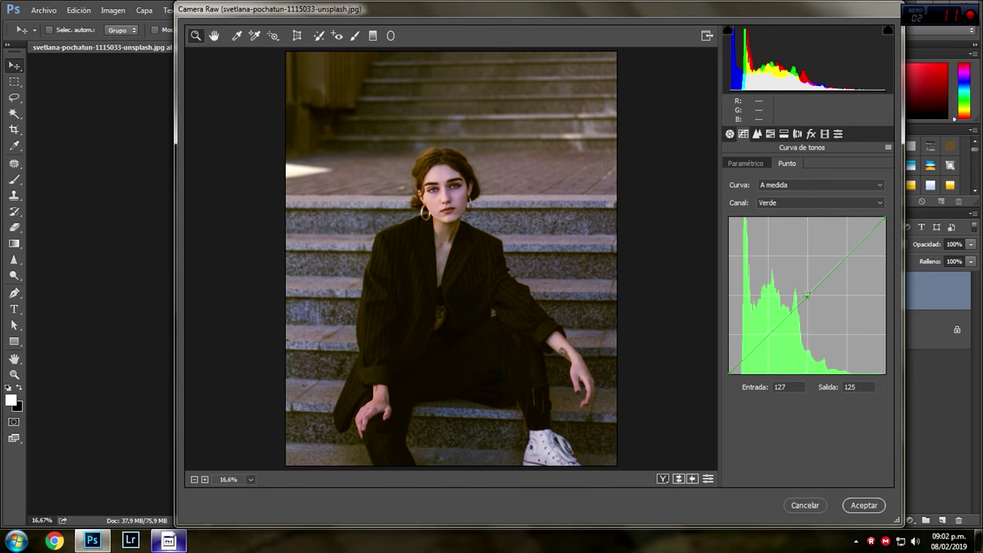
pyautogui.click(768, 336)
pyautogui.moveTo(807, 298); pyautogui.dragTo(800, 297)
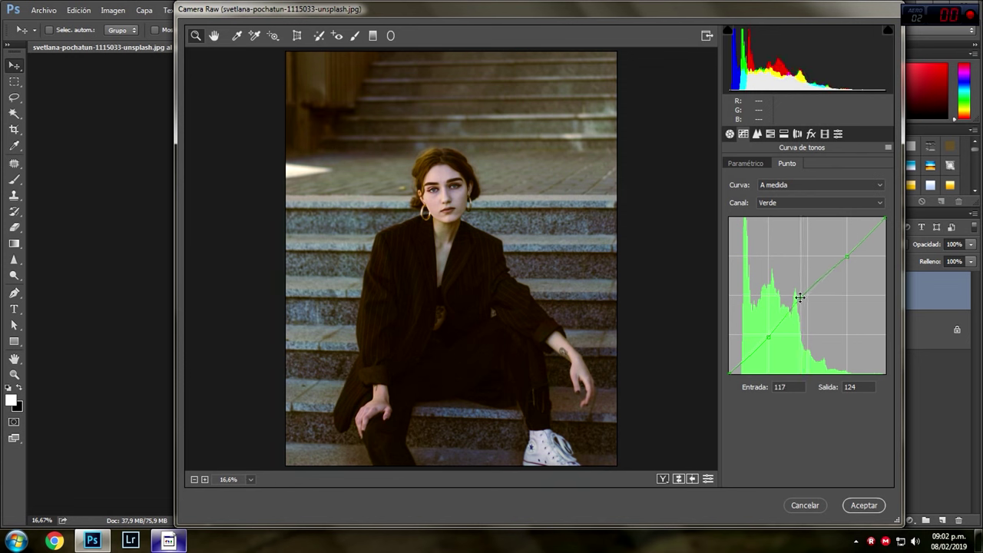
pyautogui.moveTo(845, 256); pyautogui.dragTo(844, 258)
pyautogui.moveTo(768, 336); pyautogui.dragTo(766, 343)
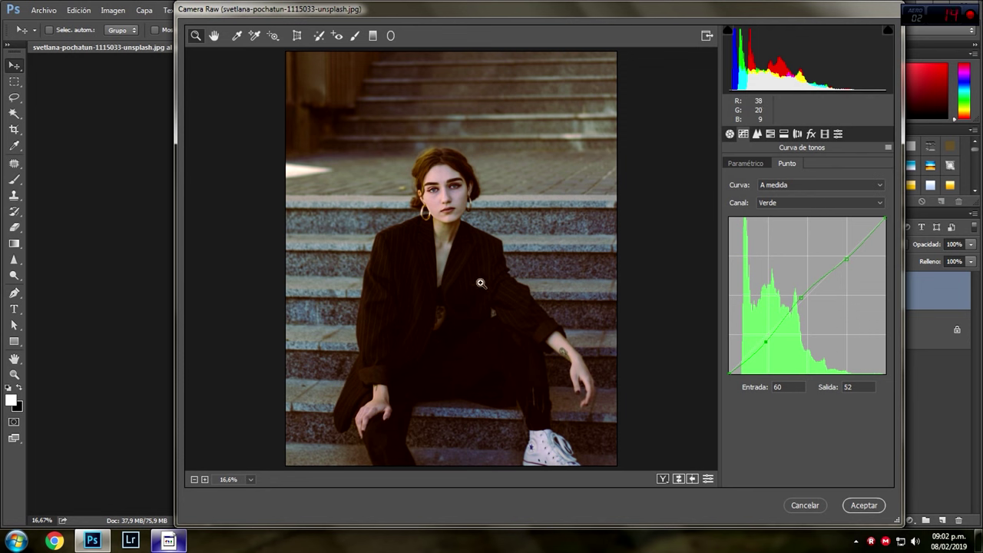
# - On the Rojo curve add three points, lift the midtones slightly and darken the shadows, undoing the last drag
pyautogui.click(780, 201)
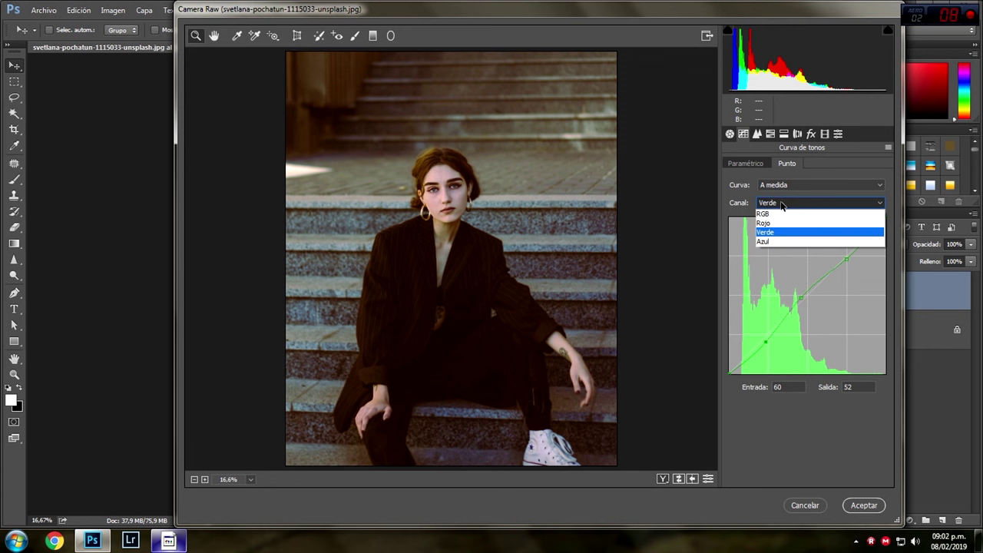
pyautogui.click(778, 224)
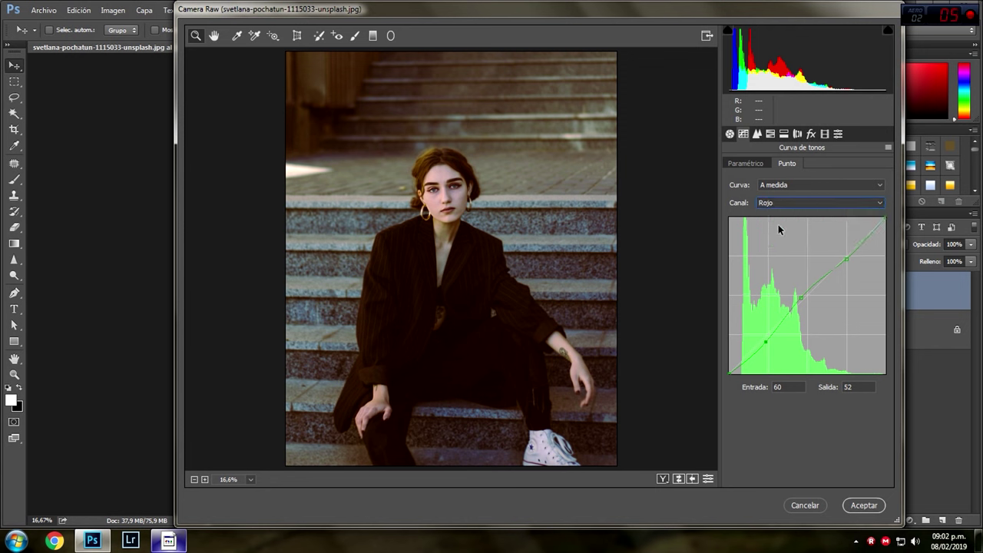
pyautogui.click(805, 294)
pyautogui.click(849, 255)
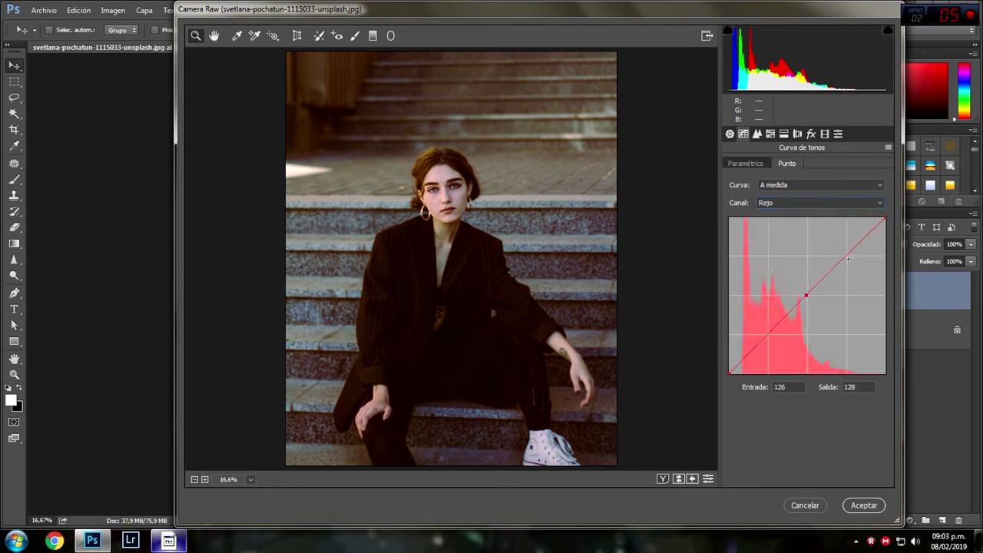
pyautogui.click(767, 334)
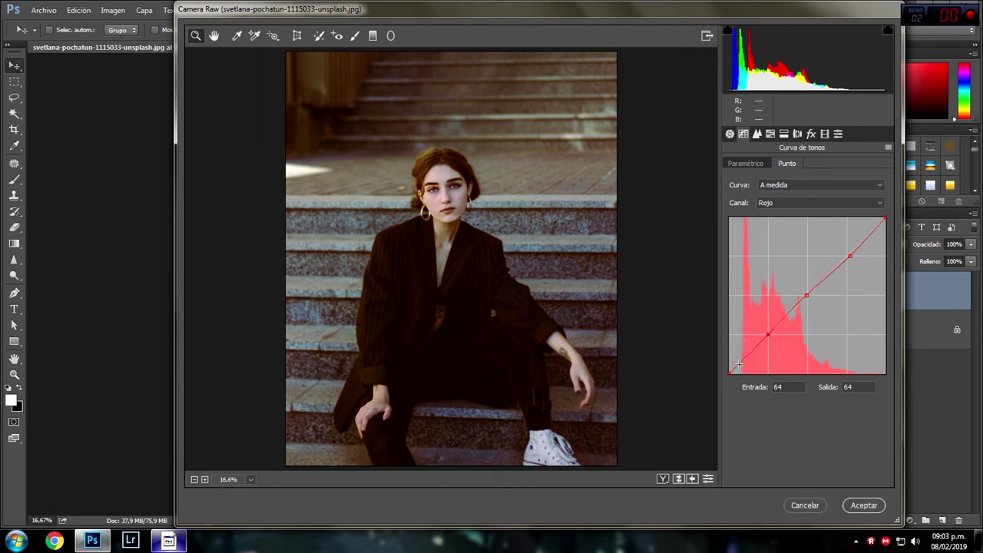
pyautogui.moveTo(737, 364); pyautogui.dragTo(737, 366)
pyautogui.moveTo(805, 296); pyautogui.dragTo(804, 294)
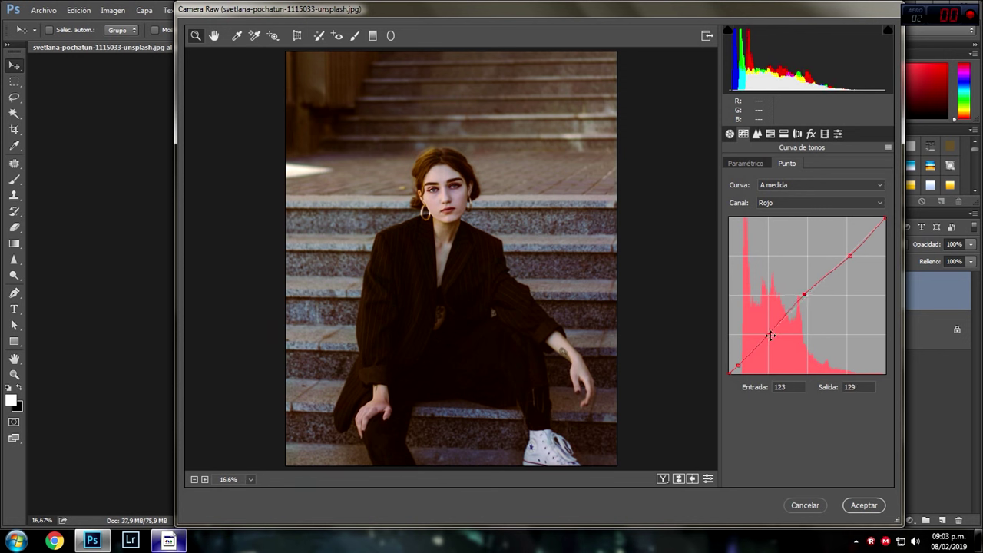
pyautogui.moveTo(767, 332)
pyautogui.mouseDown()
pyautogui.moveTo(739, 372)
pyautogui.moveTo(768, 334)
pyautogui.mouseUp()
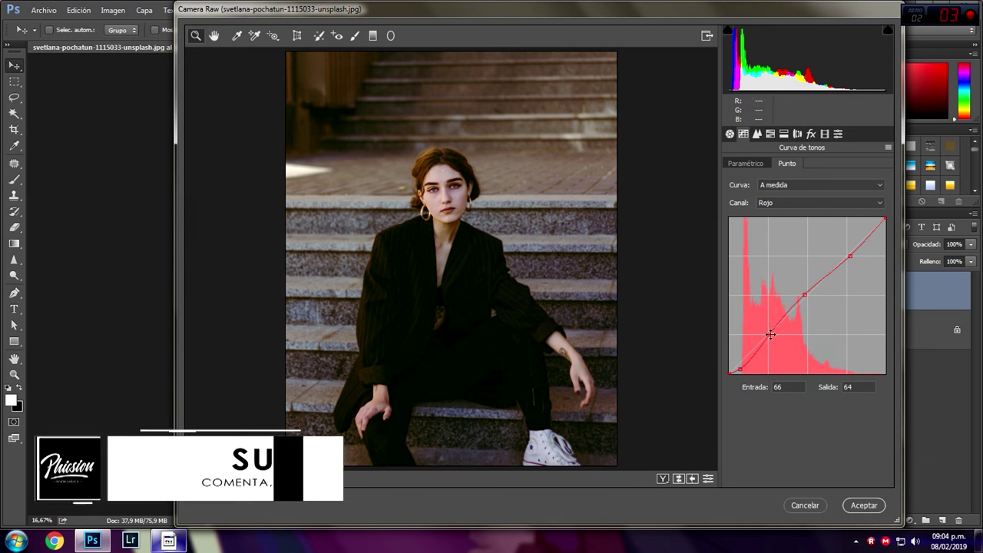
pyautogui.moveTo(770, 334); pyautogui.dragTo(777, 341)
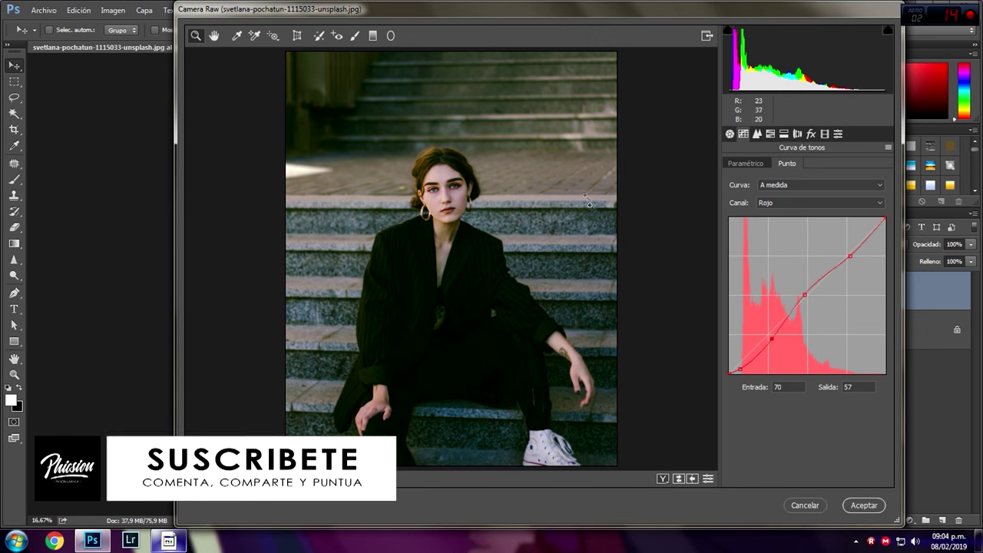
pyautogui.press('Delete')
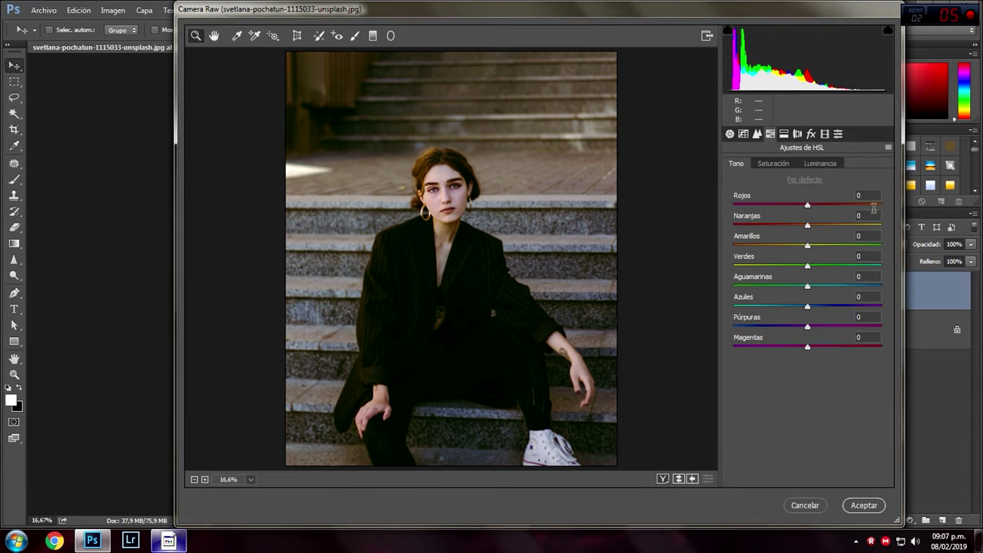
# - Set HSL hues: Naranjas -17, Amarillos -29, Verdes -56, Aguamarinas -75, Azules -21
pyautogui.click(850, 216)
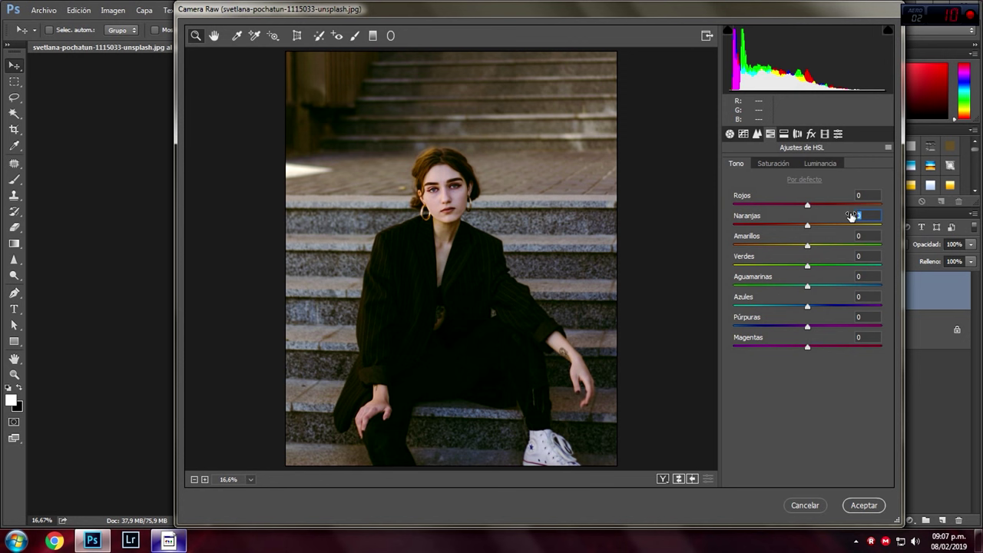
pyautogui.write('-17')
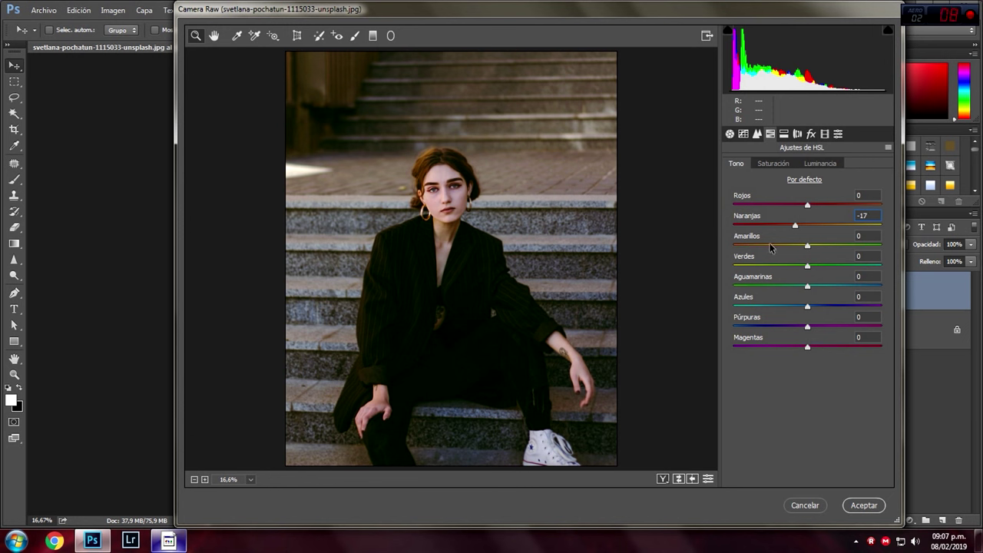
pyautogui.click(859, 235)
pyautogui.write('-29')
pyautogui.press('Tab')
pyautogui.write('-56')
pyautogui.press('Tab')
pyautogui.click(867, 296)
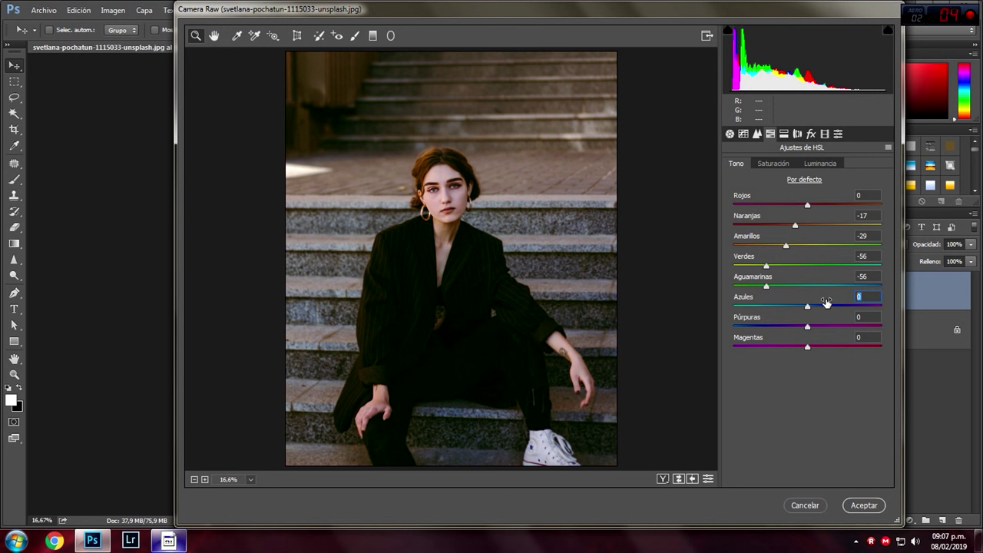
pyautogui.write('-21')
pyautogui.moveTo(766, 286); pyautogui.dragTo(752, 286)
pyautogui.click(774, 163)
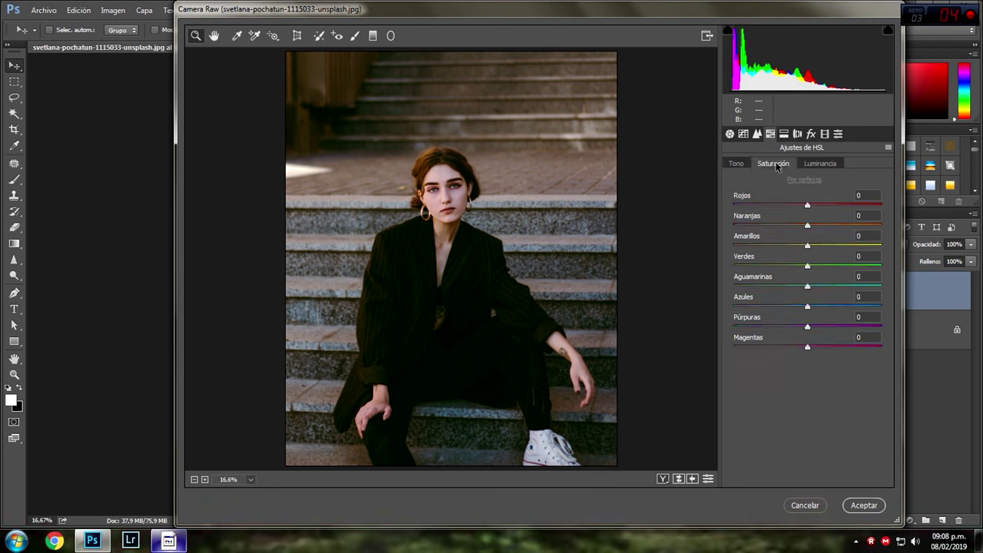
# - Set HSL saturation: Naranjas +26, Amarillos -42, Verdes -78, Aguamarinas -60, Azules -68
pyautogui.click(864, 217)
pyautogui.write('+26')
pyautogui.click(863, 234)
pyautogui.write('-42')
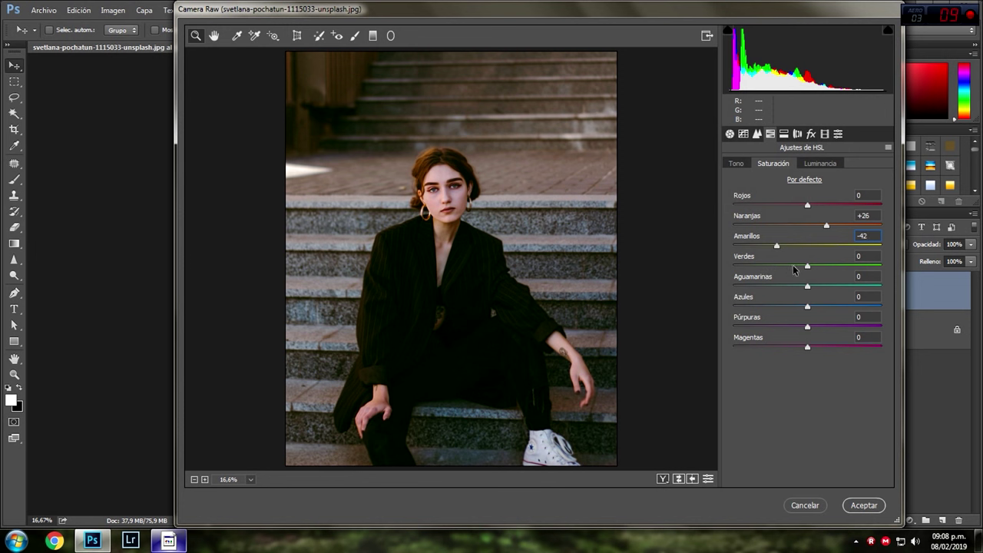
pyautogui.click(866, 255)
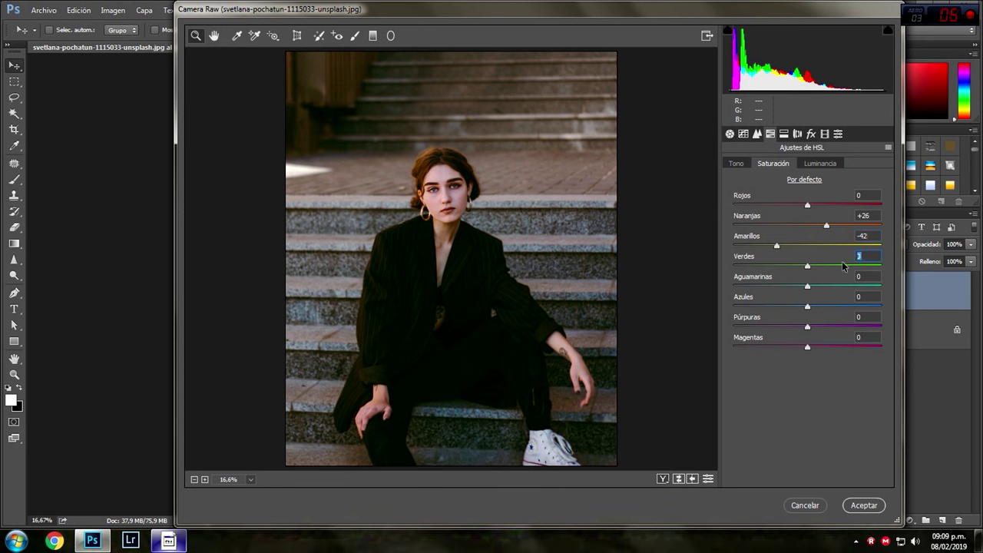
pyautogui.write('-78')
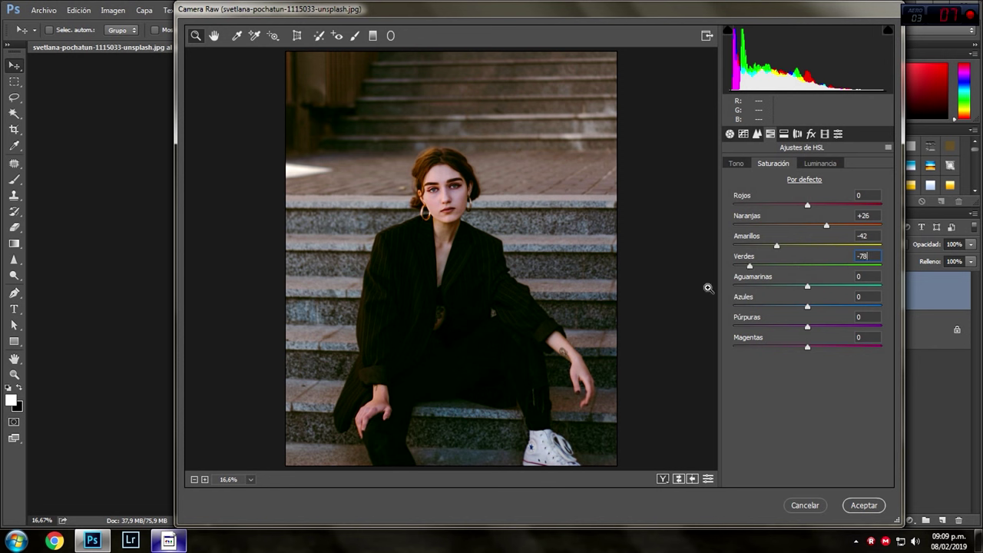
pyautogui.click(870, 275)
pyautogui.write('-60')
pyautogui.click(859, 297)
pyautogui.write('-68')
pyautogui.click(820, 163)
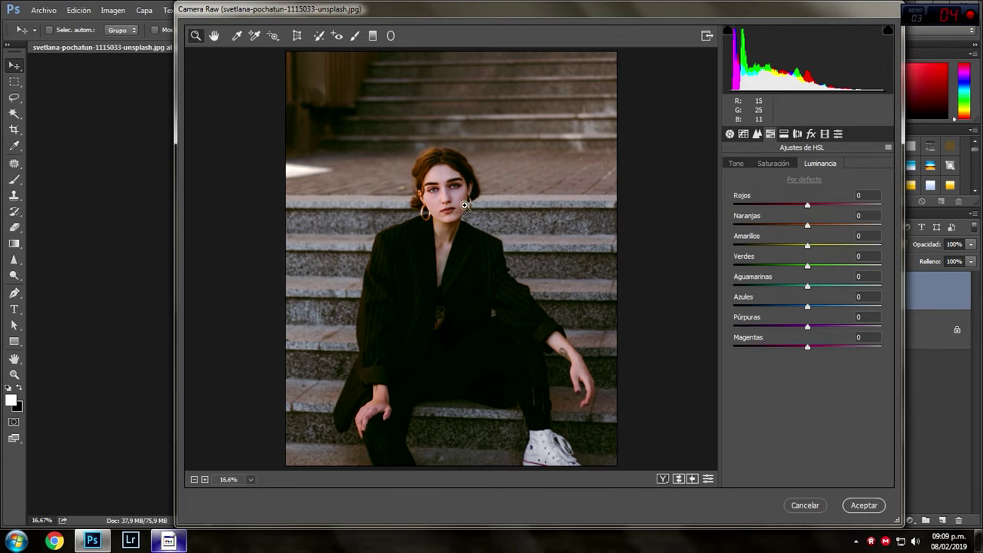
# - Set HSL luminance: Rojos -11, Naranjas -15, Amarillos -18, Verdes +7, Aguamarinas -3, Azules -6
pyautogui.click(859, 196)
pyautogui.write('-11')
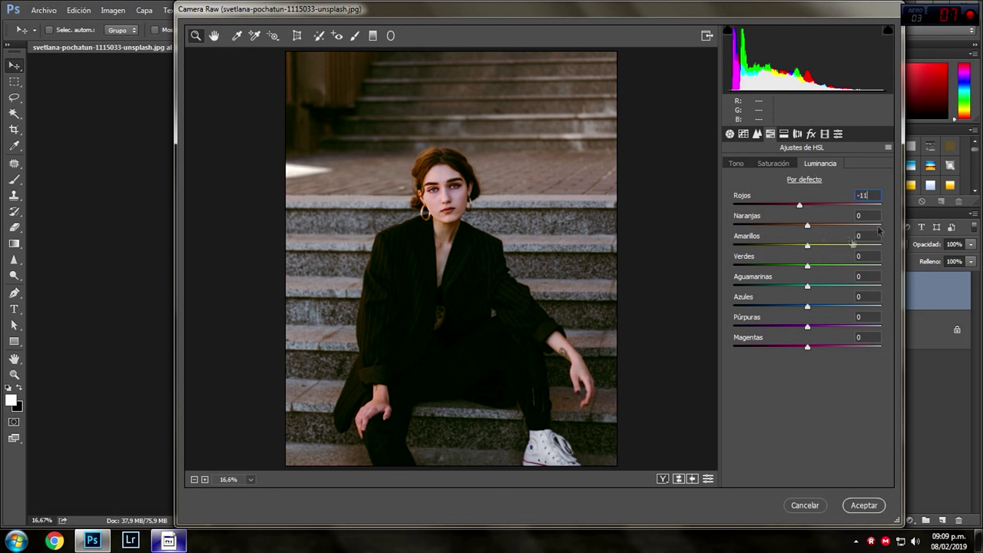
pyautogui.press('Tab')
pyautogui.write('-15')
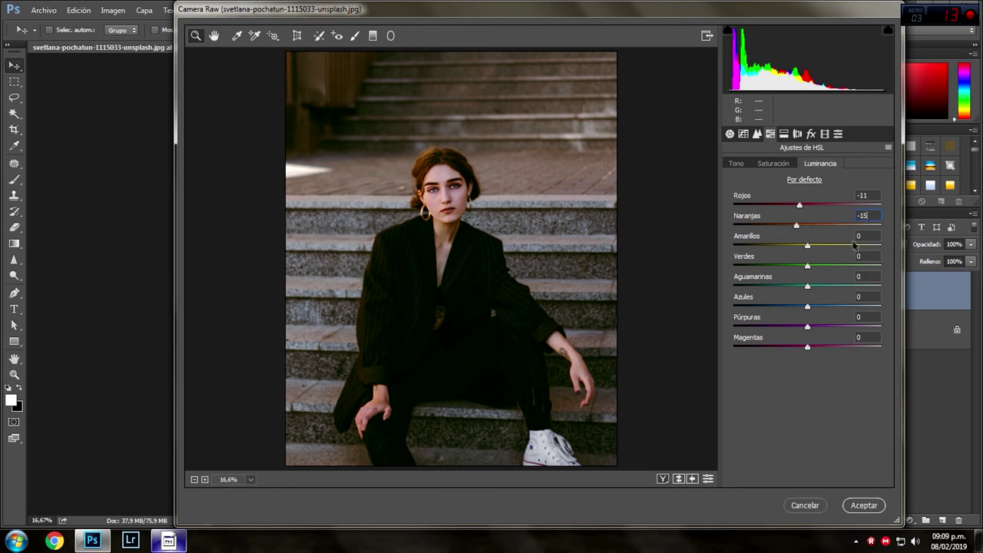
pyautogui.press('Tab')
pyautogui.write('-18')
pyautogui.press('Tab')
pyautogui.press('Tab')
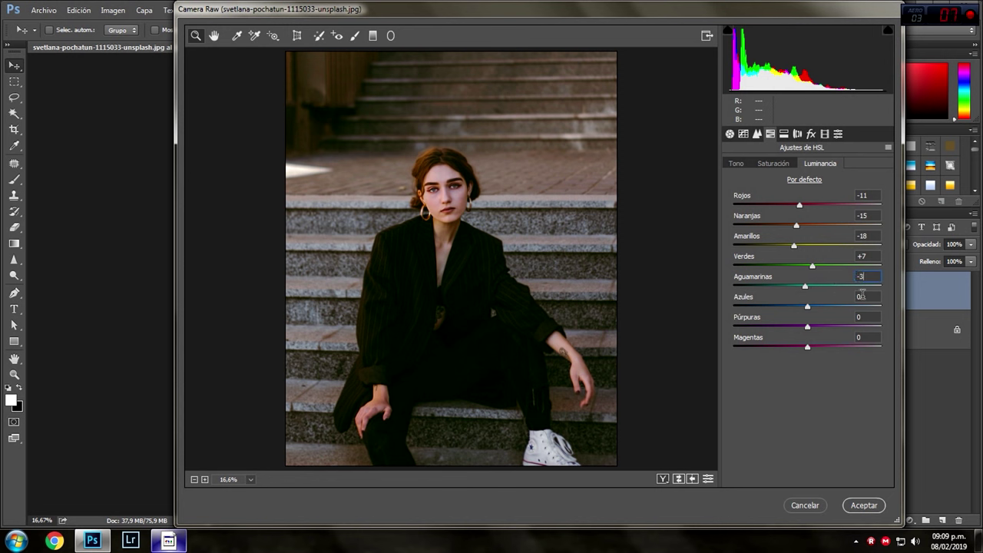
pyautogui.press('Tab')
# - Enter -5 in the last luminance field, then give split-toning highlights hue 159, saturation 3
pyautogui.write('-5')
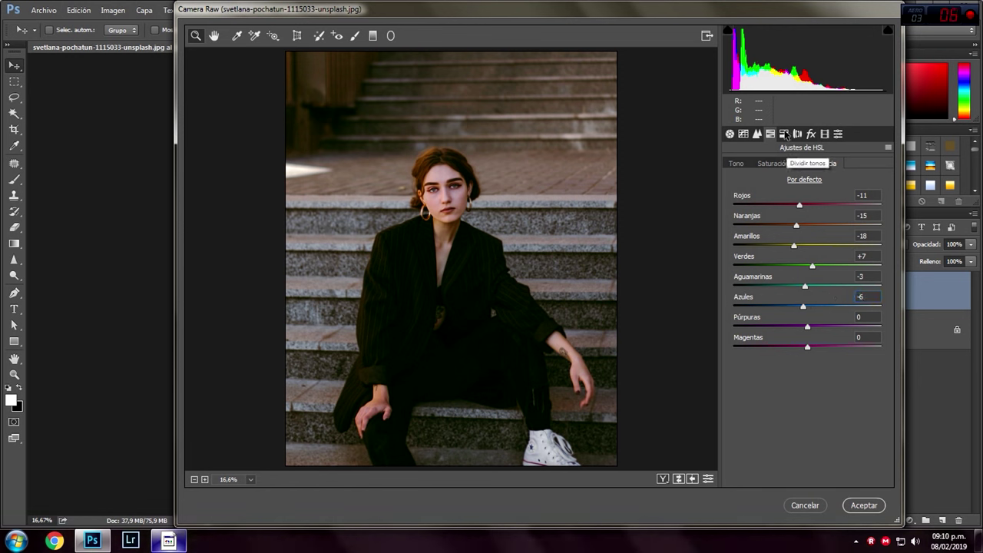
pyautogui.click(784, 134)
pyautogui.click(860, 173)
pyautogui.click(799, 182)
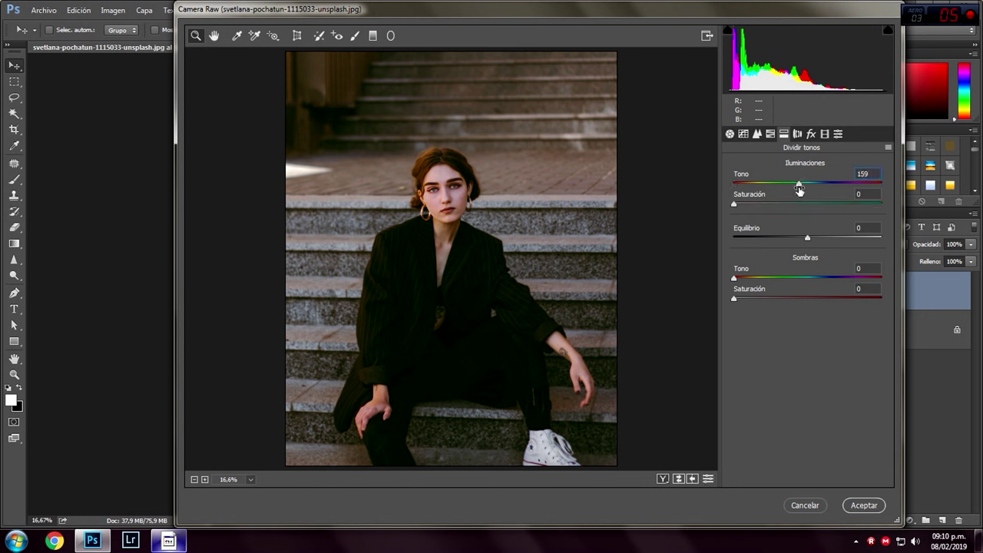
pyautogui.click(866, 193)
pyautogui.write('3')
# - Set split-toning shadows to hue 35, saturation 4, compare before/after, and apply with Aceptar
pyautogui.click(867, 268)
pyautogui.write('35')
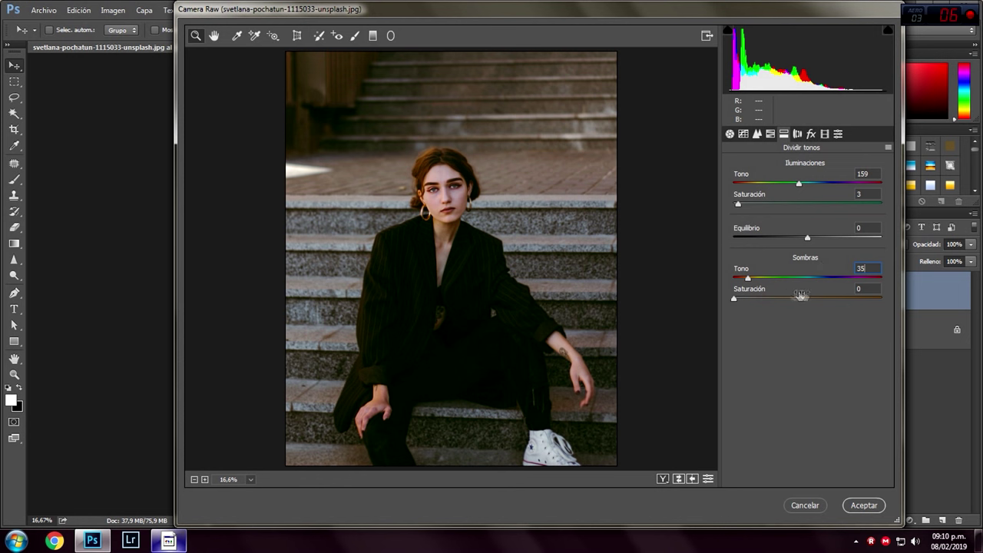
pyautogui.click(863, 288)
pyautogui.doubleClick(863, 289)
pyautogui.write('4')
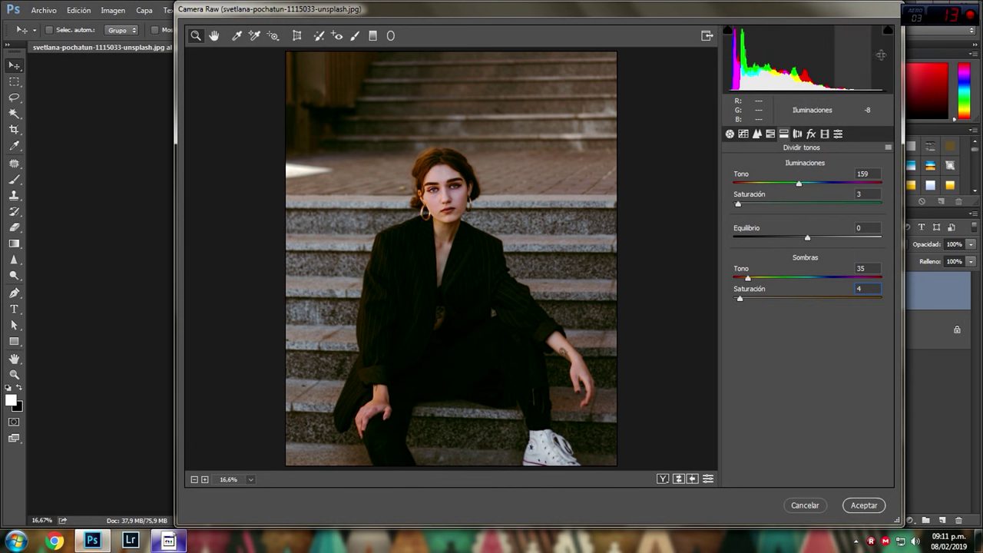
pyautogui.click(661, 479)
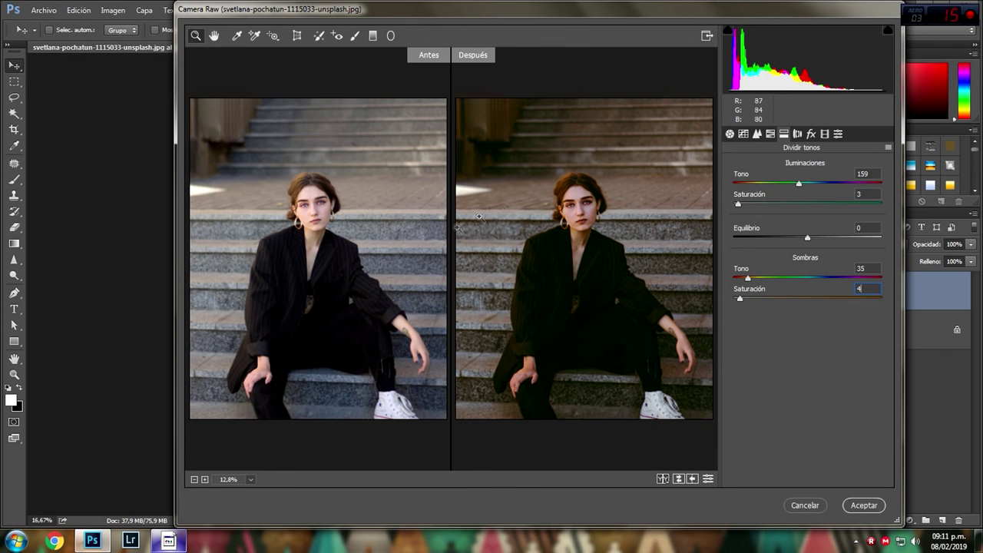
pyautogui.click(864, 505)
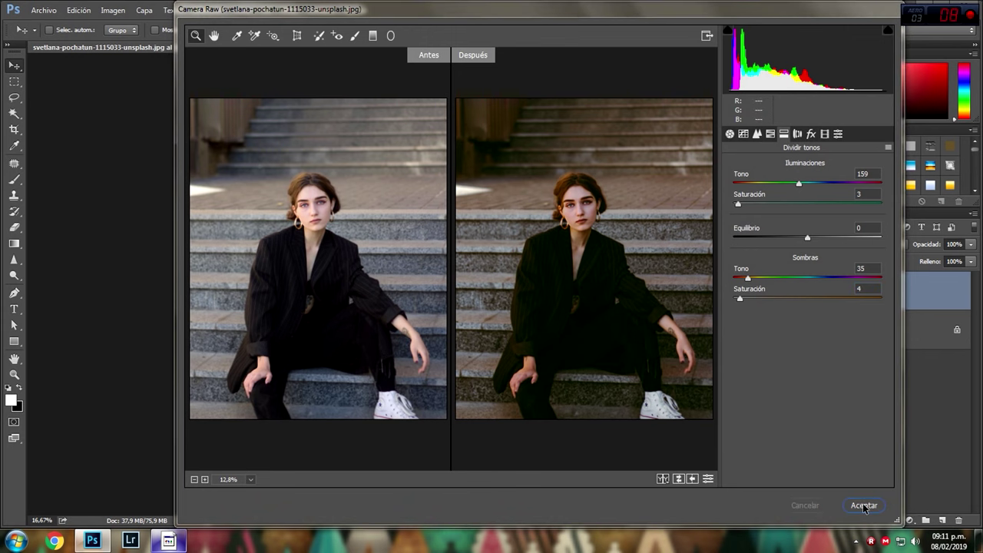
# - Toggle Capa 1 off and on to compare with the original, then open geiq1z_jgaspert5.dng
pyautogui.click(813, 292)
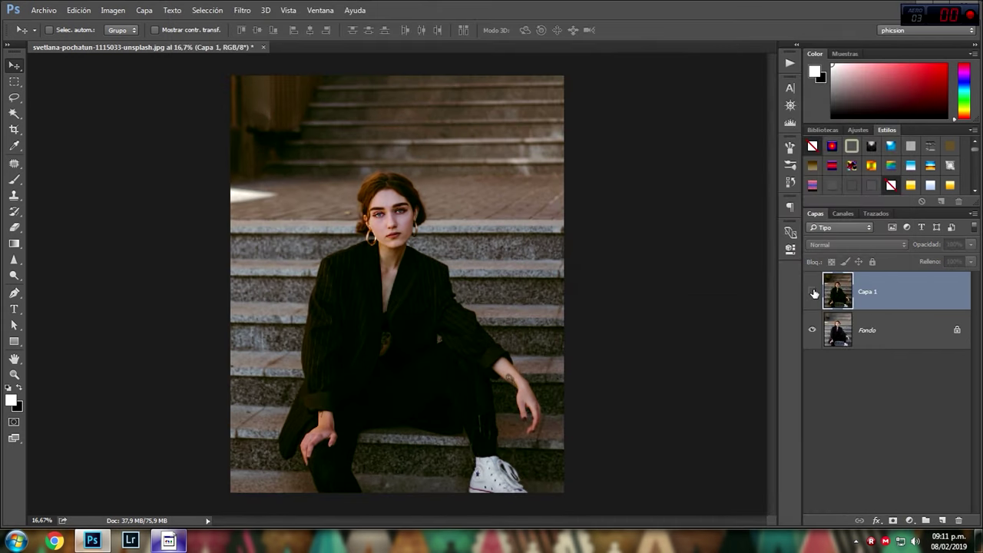
pyautogui.click(812, 291)
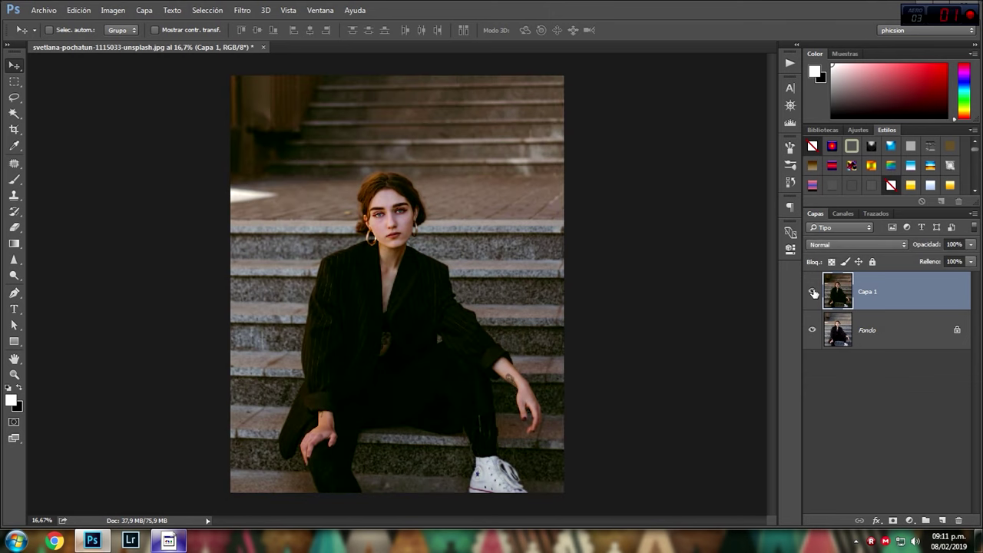
pyautogui.click(50, 14)
pyautogui.click(56, 37)
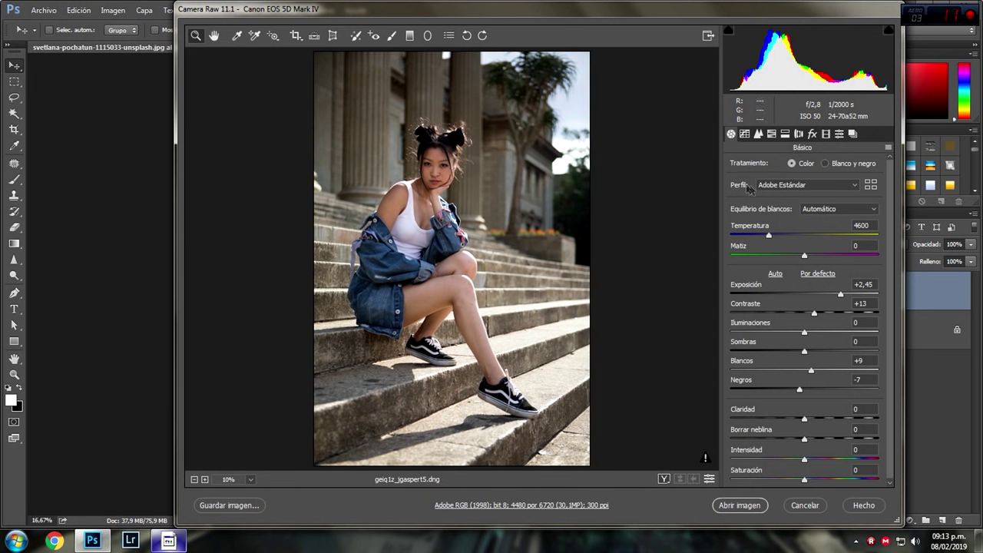
# - Apply the greencalid preset, then set Exposición to +1,60 and Intensidad to -3
pyautogui.click(839, 135)
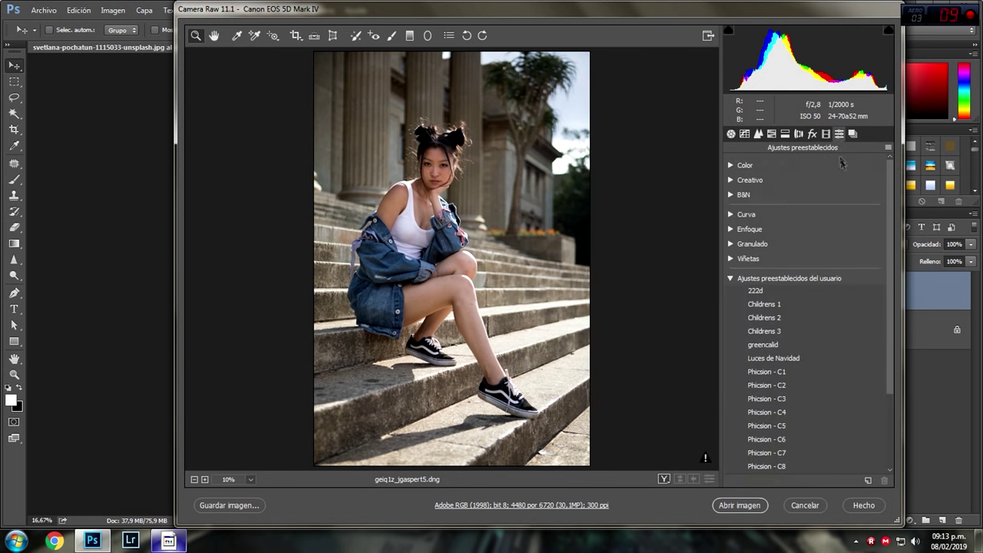
pyautogui.click(770, 346)
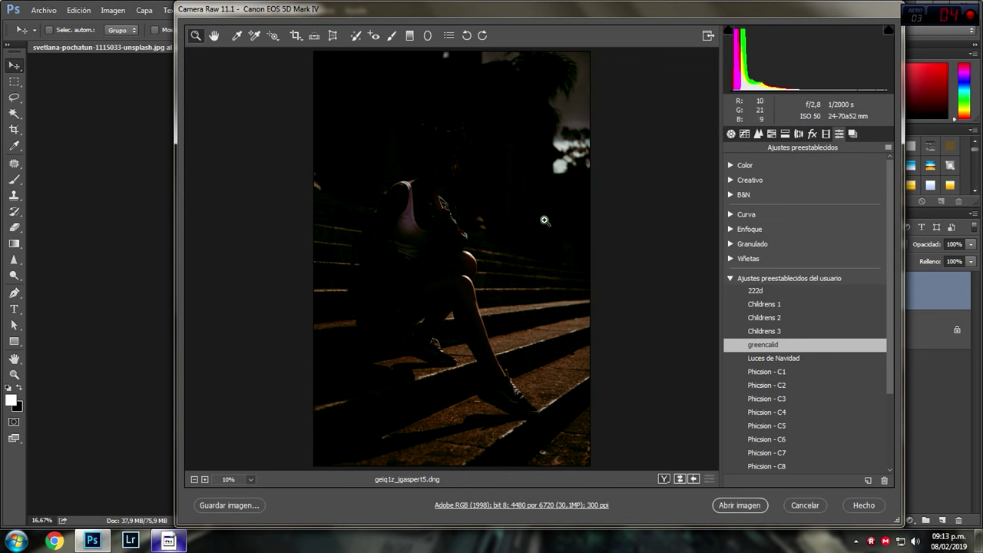
pyautogui.click(731, 135)
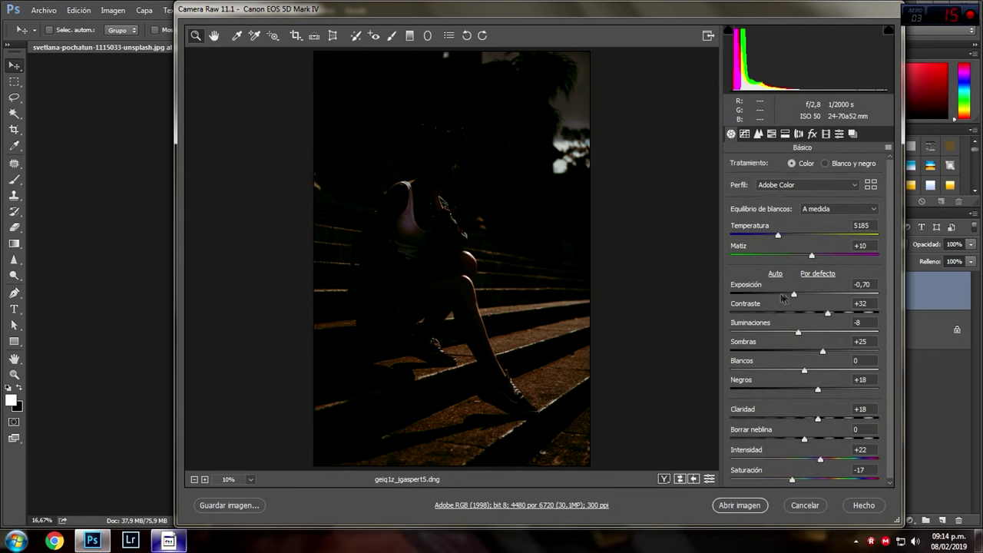
pyautogui.moveTo(799, 295); pyautogui.dragTo(829, 297)
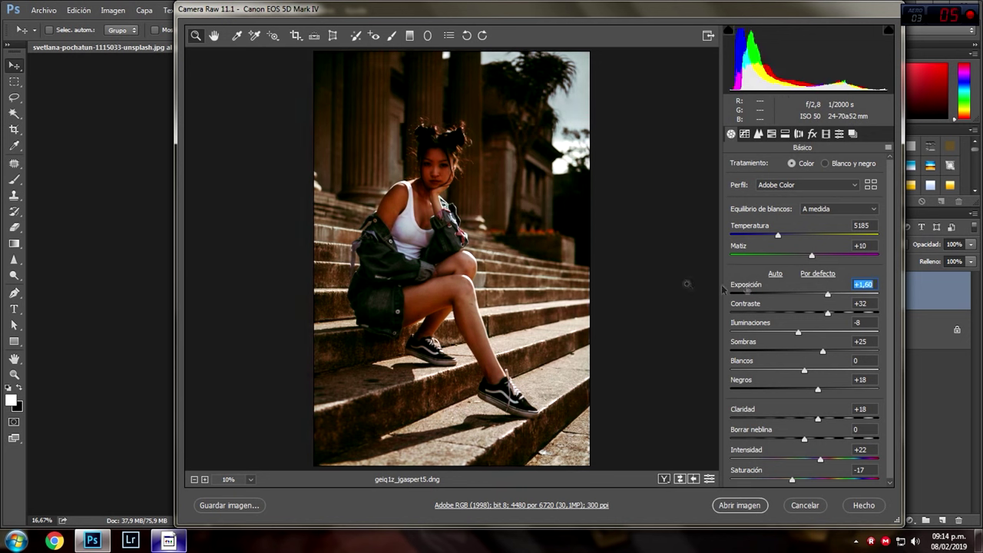
pyautogui.click(821, 459)
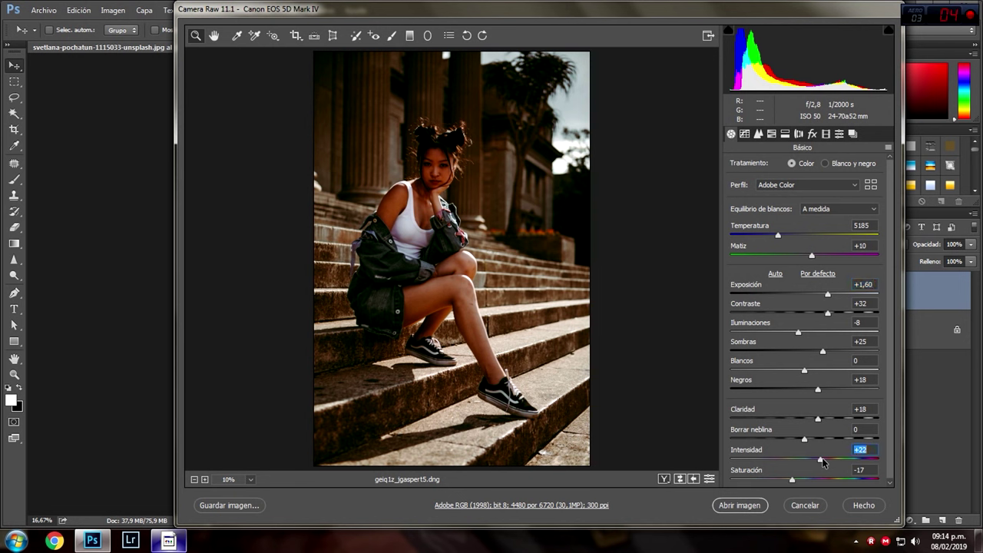
pyautogui.moveTo(820, 459); pyautogui.dragTo(804, 461)
# - Add a large radial filter over the whole girl with Exposición +0,60
pyautogui.click(428, 36)
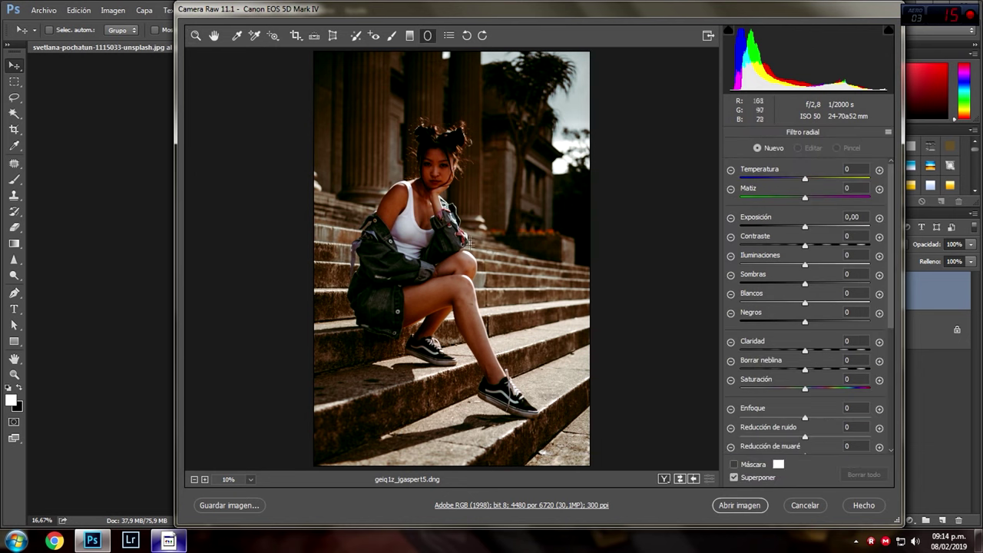
pyautogui.moveTo(411, 147); pyautogui.dragTo(508, 282)
pyautogui.moveTo(409, 151); pyautogui.dragTo(435, 287)
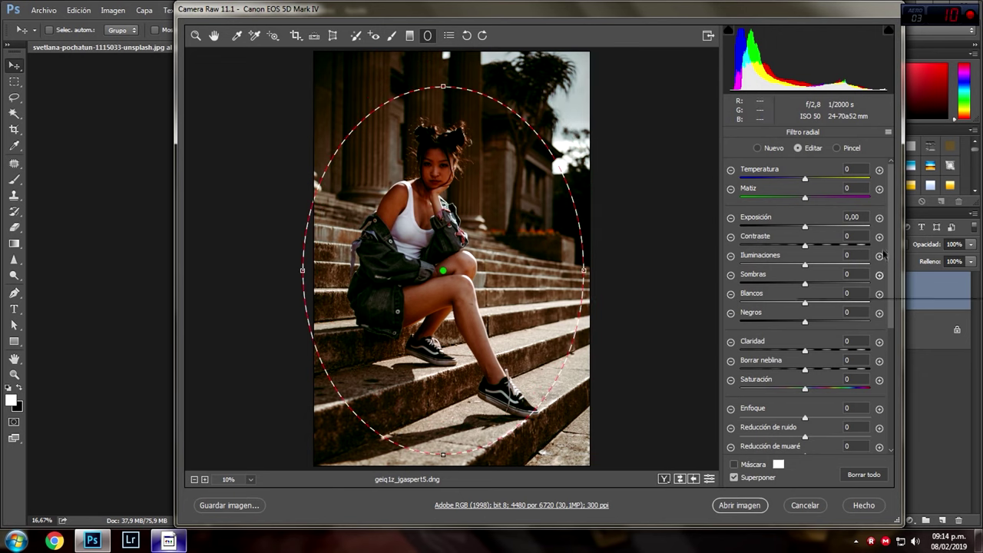
pyautogui.scroll(-5, 877, 307)
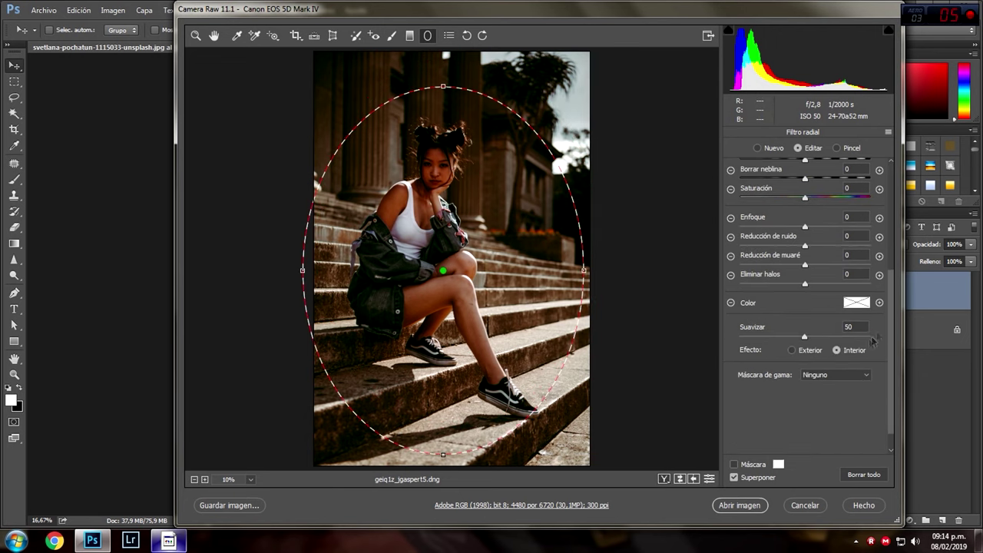
pyautogui.scroll(2, 895, 322)
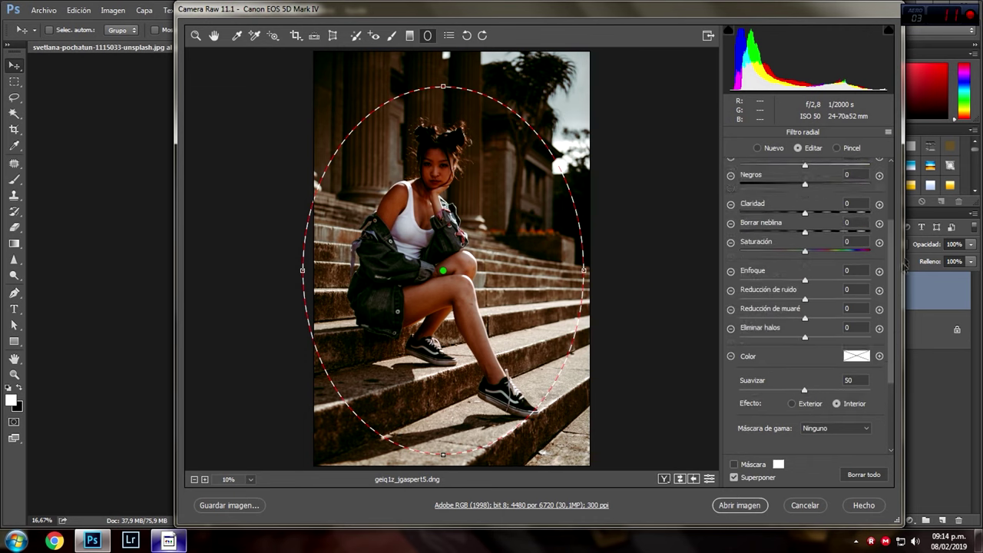
pyautogui.scroll(3, 903, 263)
pyautogui.moveTo(805, 228); pyautogui.dragTo(815, 229)
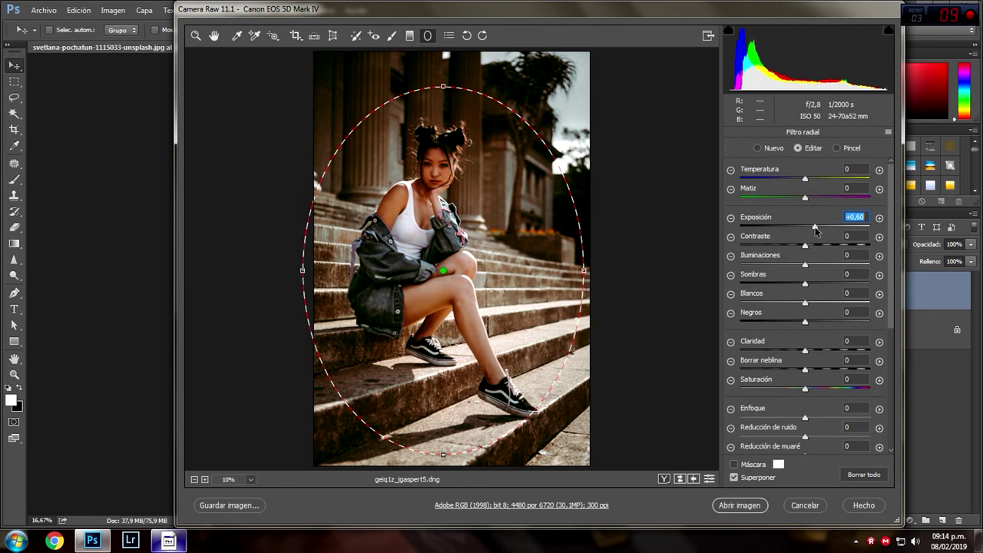
# - Set global Exposición to +1,55 and add a small head radial filter at +0,40
pyautogui.press('h')
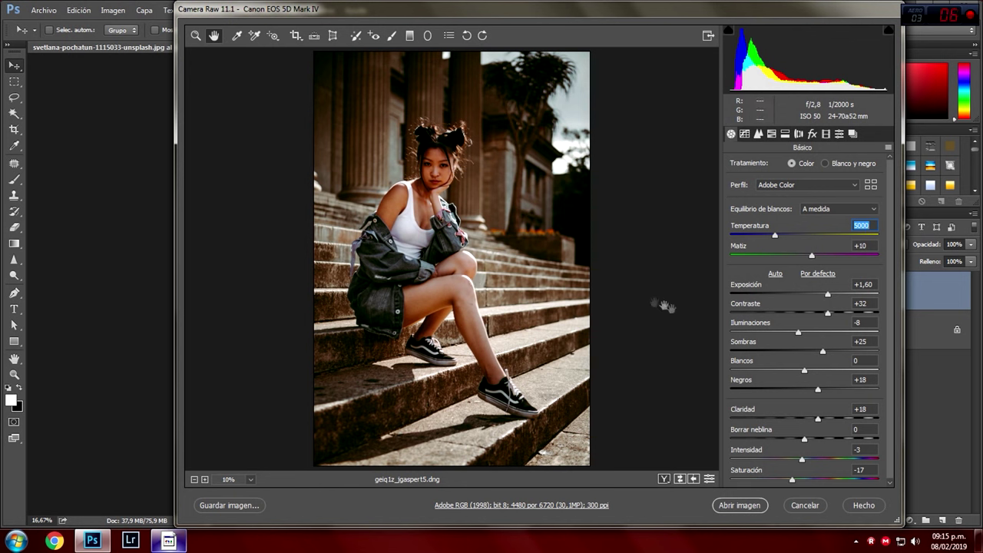
pyautogui.moveTo(827, 295); pyautogui.dragTo(826, 296)
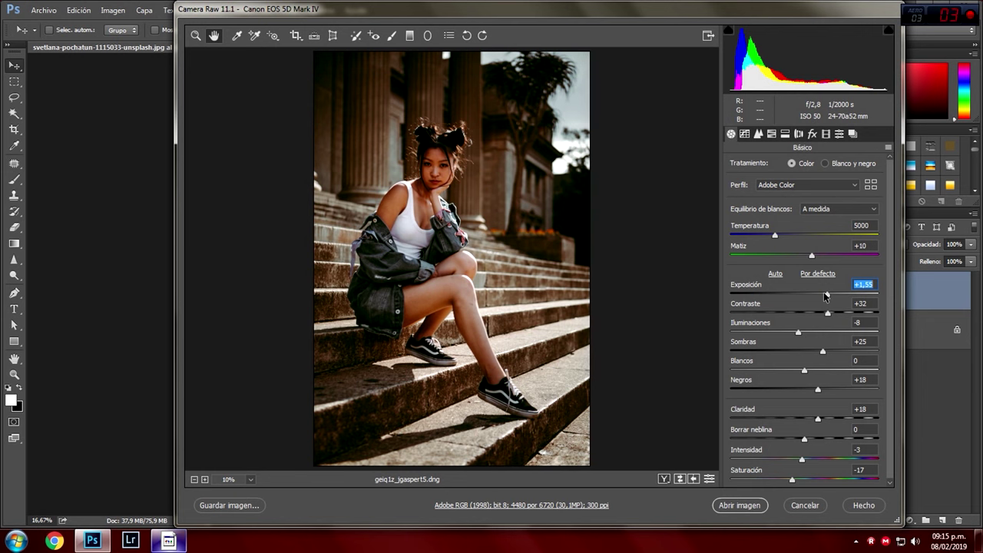
pyautogui.click(428, 35)
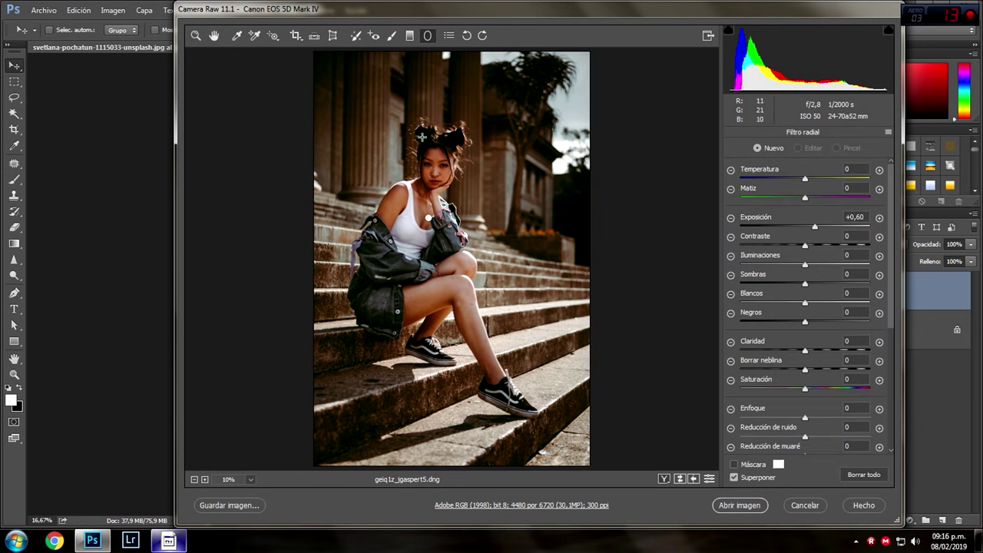
pyautogui.moveTo(422, 136); pyautogui.dragTo(469, 203)
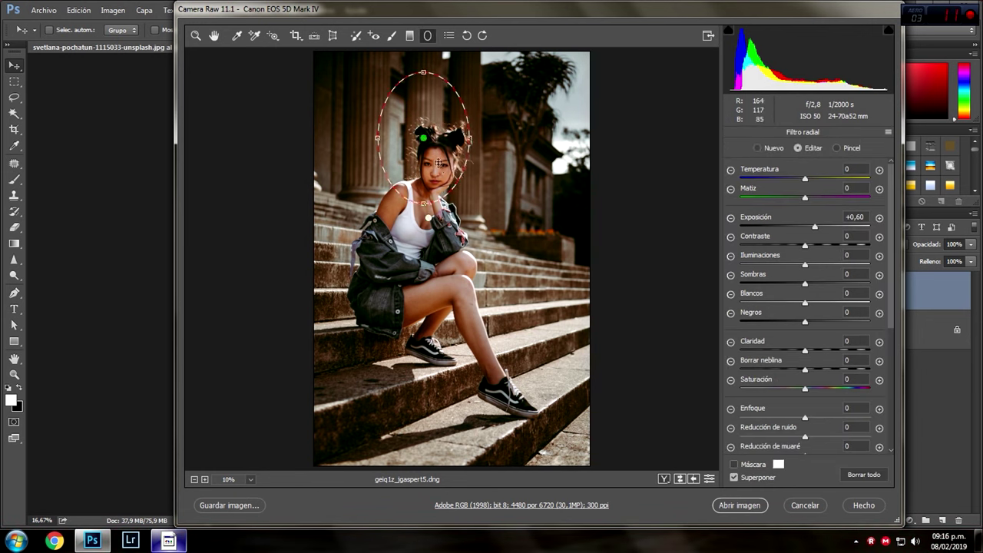
pyautogui.moveTo(429, 136); pyautogui.dragTo(439, 149)
pyautogui.moveTo(817, 226); pyautogui.dragTo(812, 230)
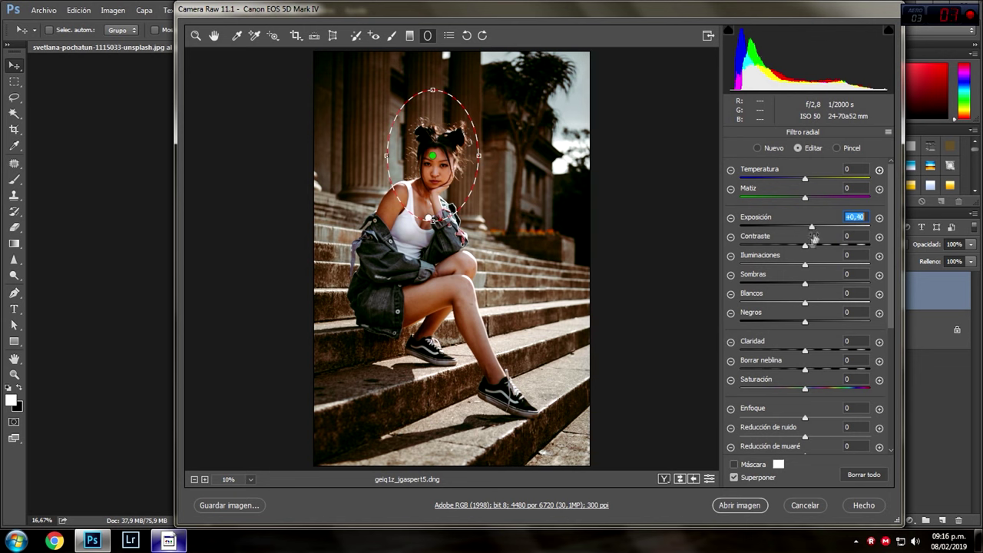
pyautogui.click(213, 36)
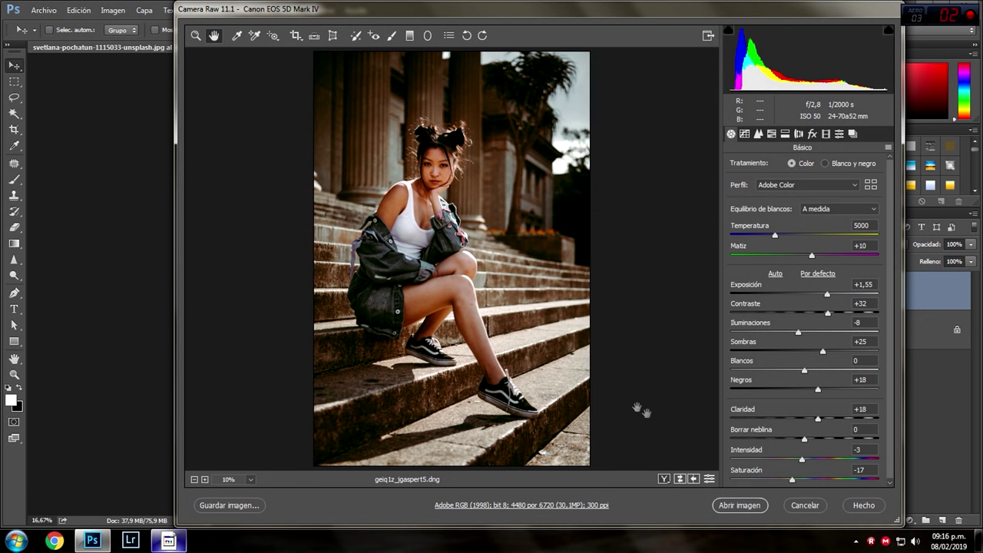
# - Set Negros to +4, Matiz to -2 and Temperatura to 4900 in before/after view
pyautogui.moveTo(818, 391); pyautogui.dragTo(807, 392)
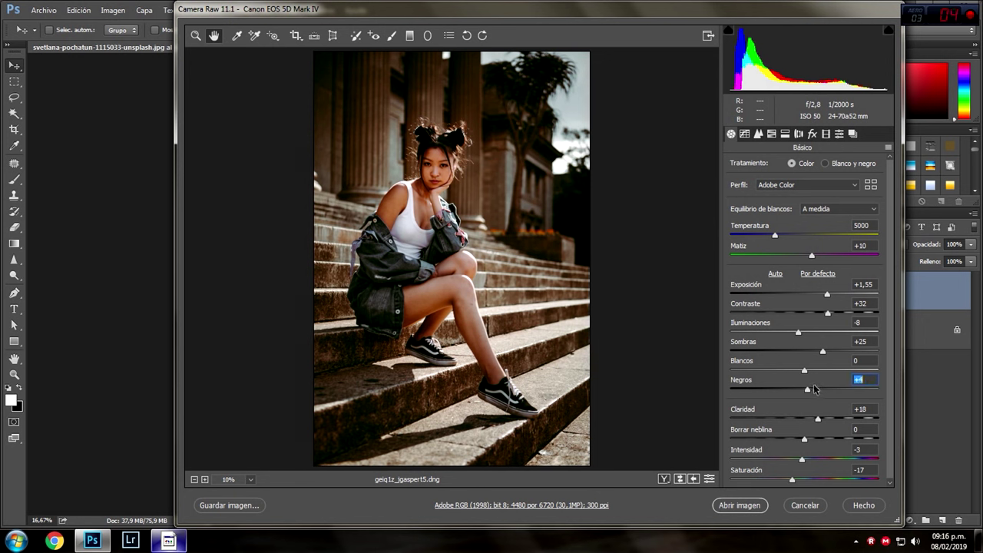
pyautogui.click(664, 480)
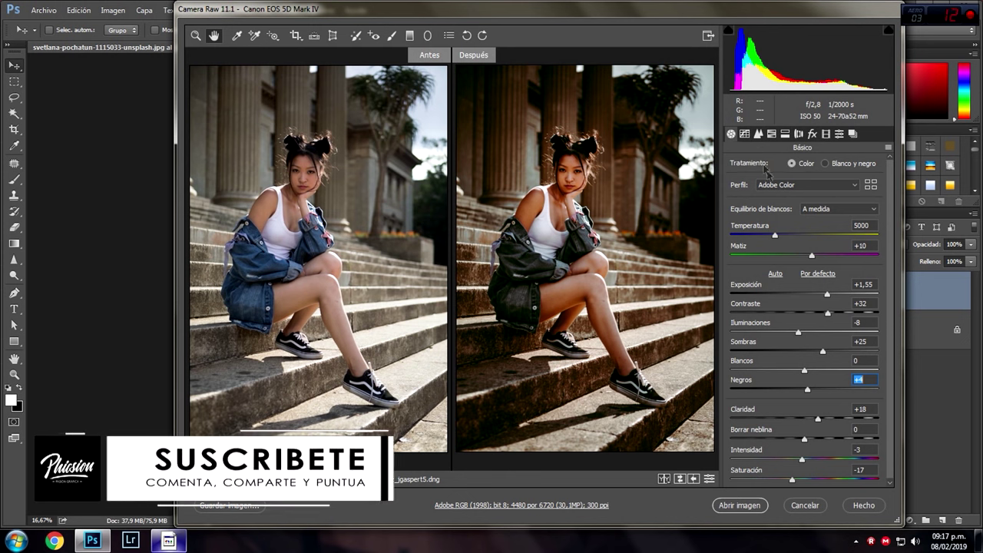
pyautogui.moveTo(812, 256); pyautogui.dragTo(804, 258)
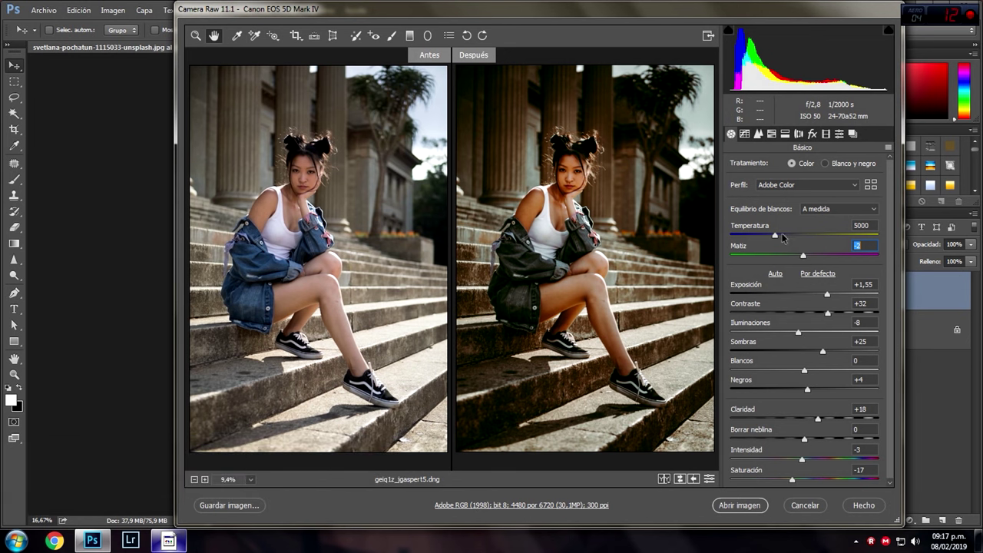
pyautogui.click(776, 236)
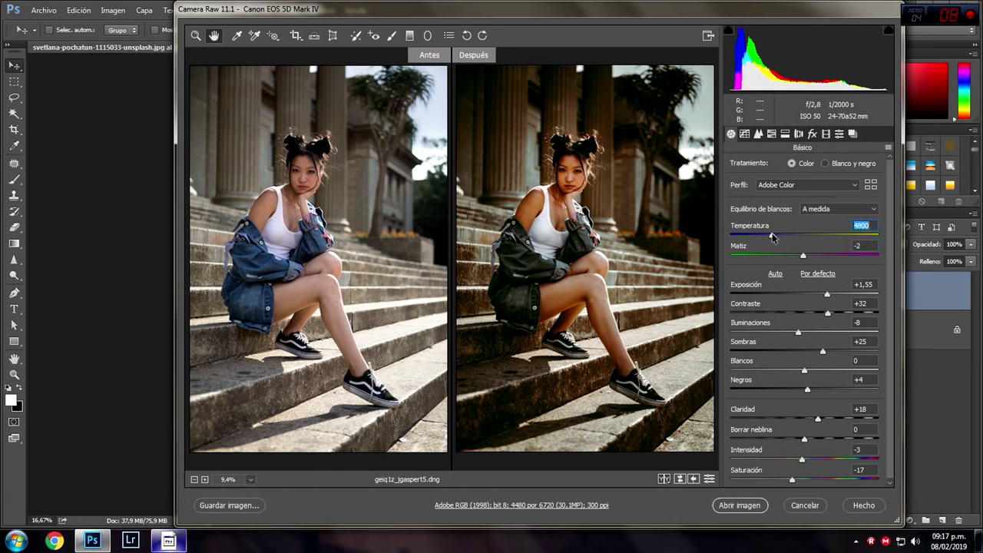